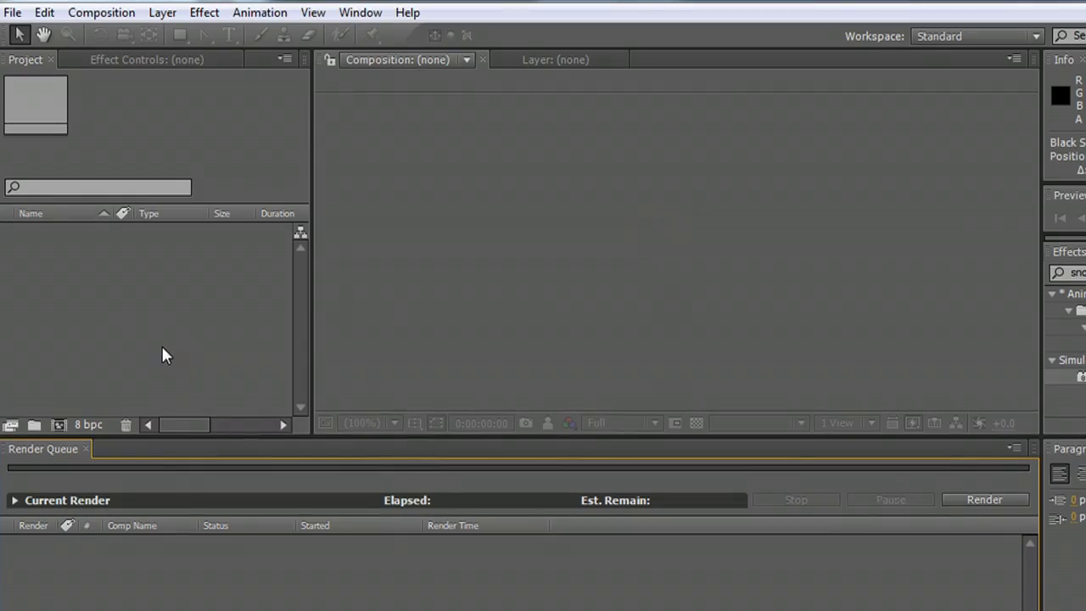
# Step: Create the 1920×1080 composition Comp 1 and add a full-size black solid, Black Solid 1
pyautogui.rightClick(148, 285)
pyautogui.click(223, 296)
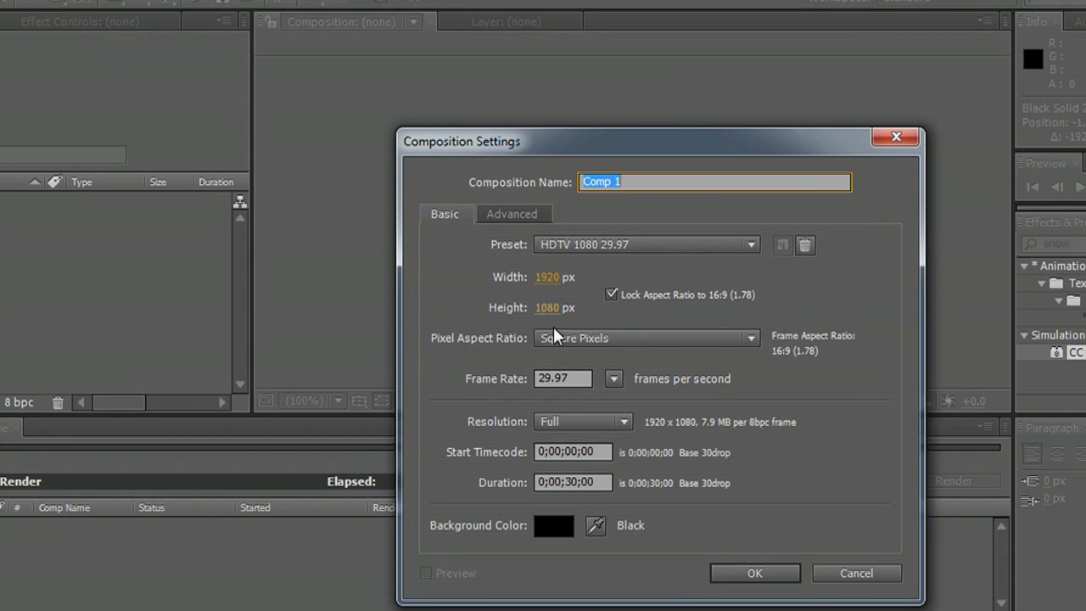
pyautogui.click(770, 582)
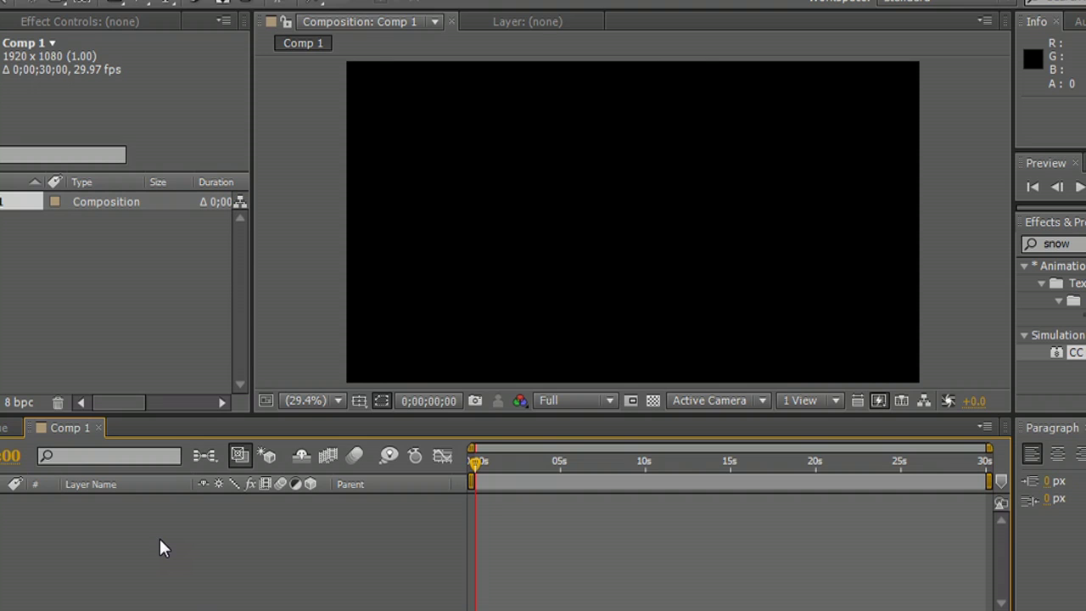
pyautogui.hotkey('ctrl', 'y')
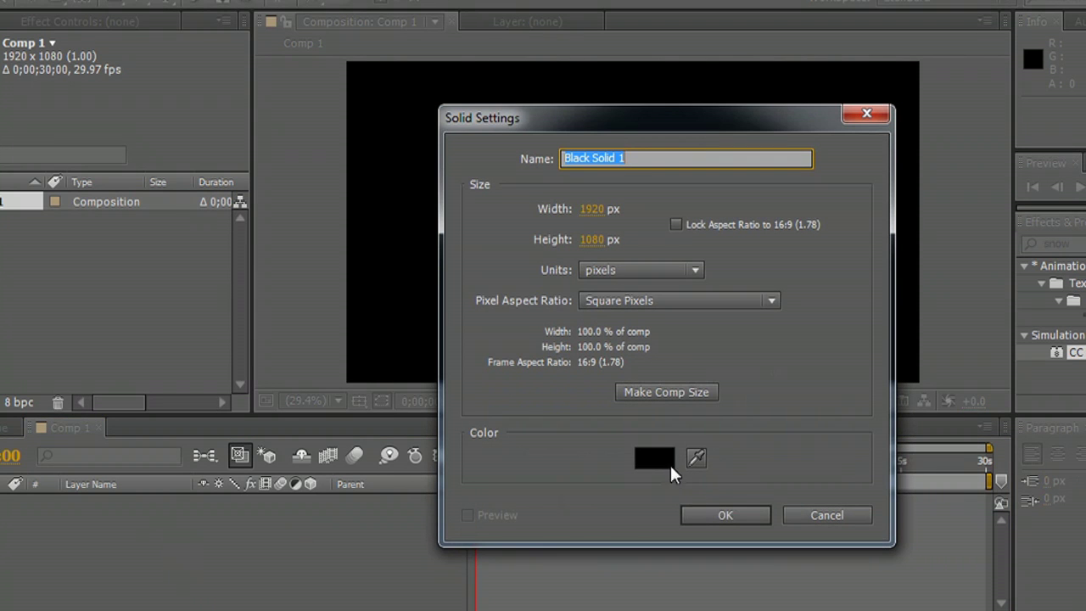
pyautogui.click(718, 514)
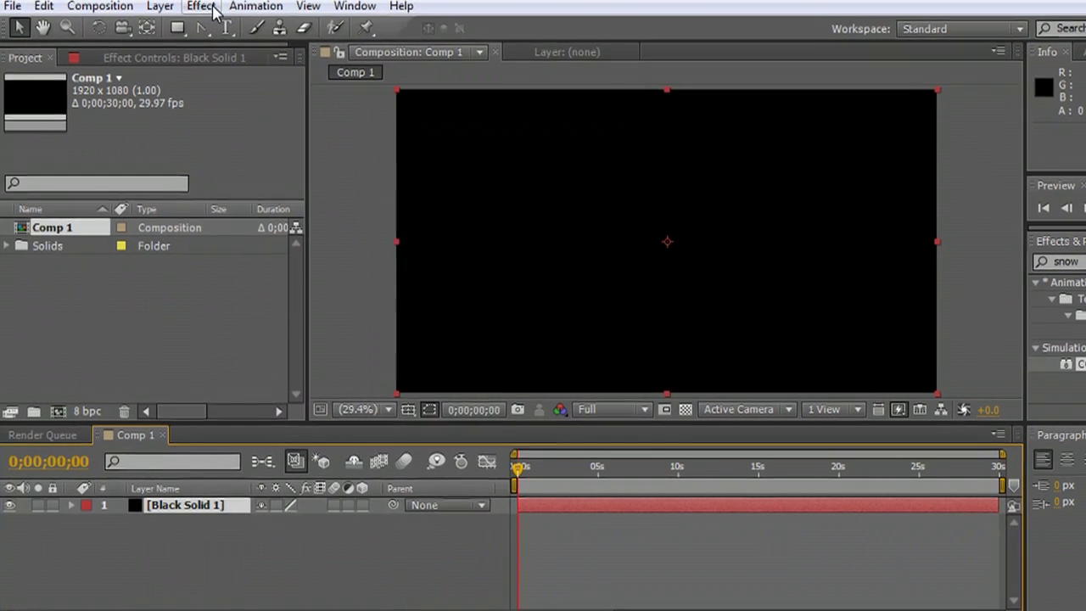
# Step: Apply Fractal Noise to Black Solid 1 and scale the layer up to about 581%
pyautogui.click(212, 8)
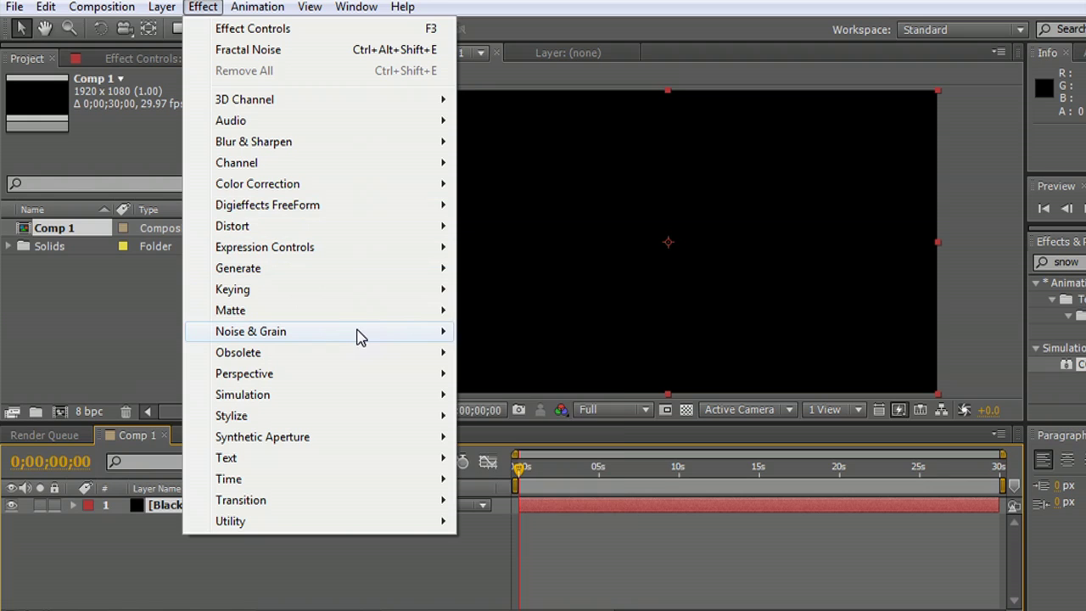
pyautogui.moveTo(360, 337)
pyautogui.click(548, 375)
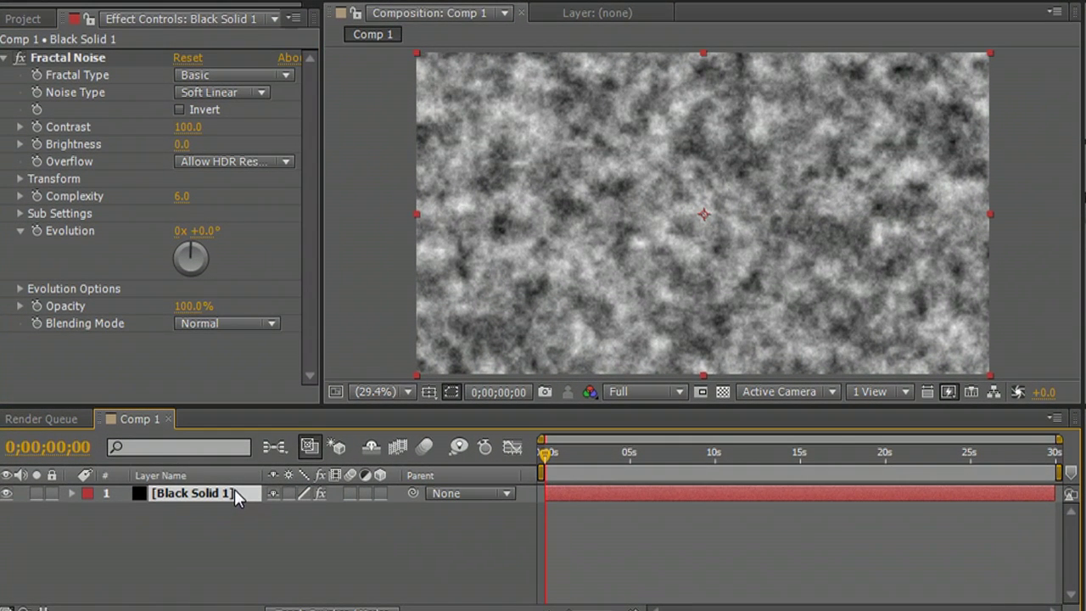
pyautogui.press('s')
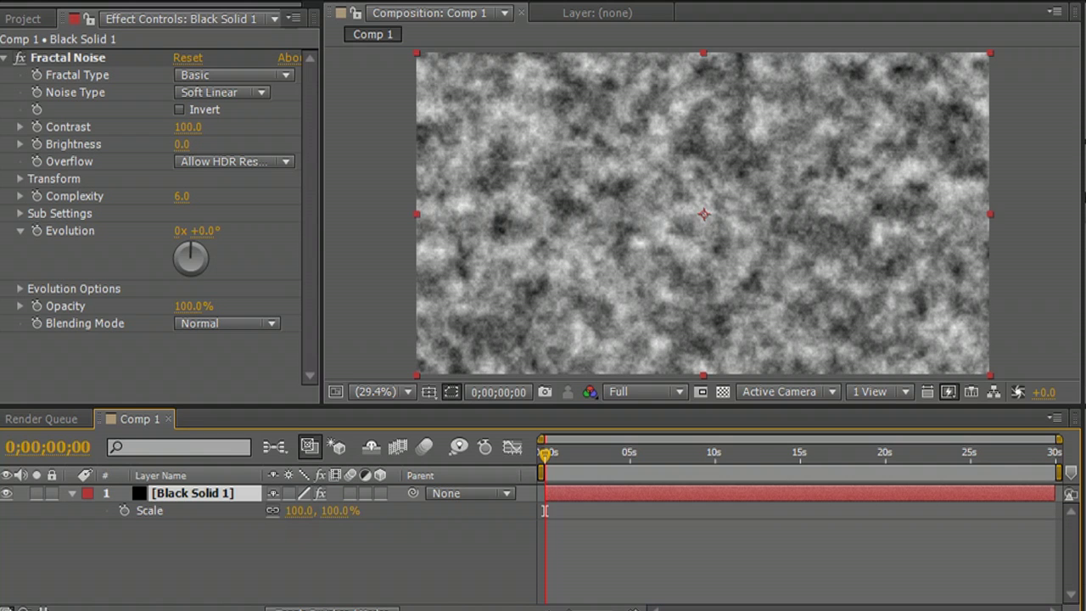
pyautogui.press('alt+KP_Add')
pyautogui.press('alt+KP_Add')
pyautogui.press('alt+KP_Add')
pyautogui.press('alt+KP_Add')
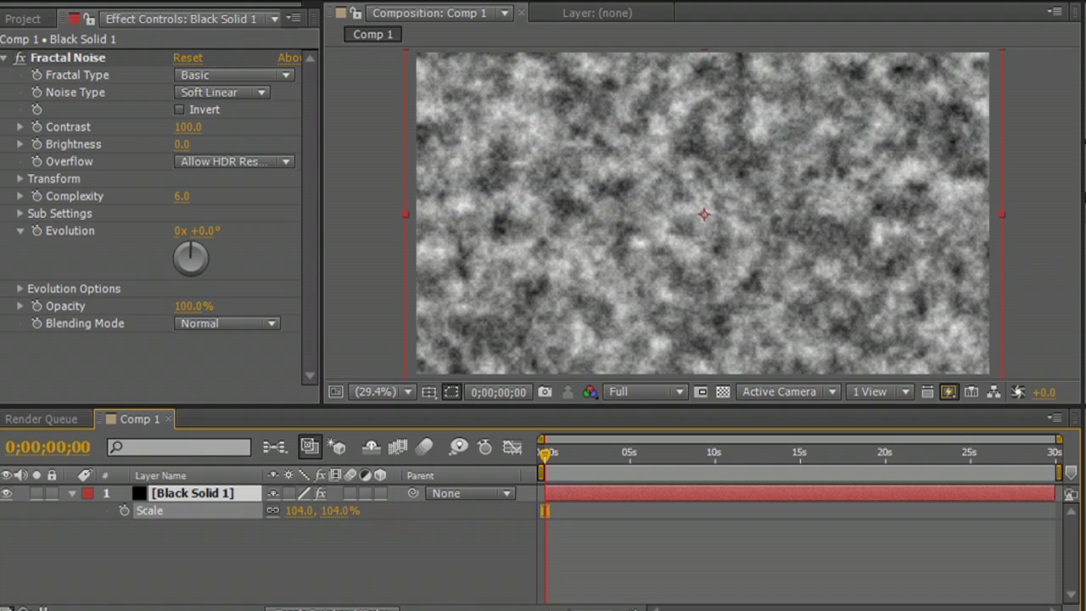
pyautogui.moveTo(299, 510); pyautogui.dragTo(472, 517)
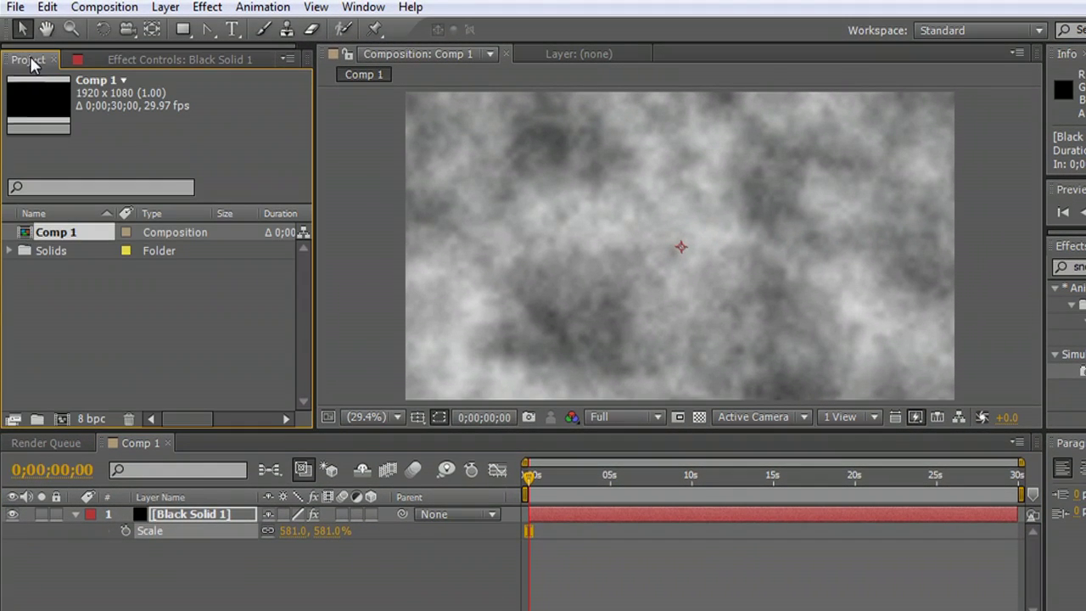
# Step: Pre-compose the noise layer into a new composition, Black Solid 1 Comp 1
pyautogui.click(226, 518)
pyautogui.click(168, 9)
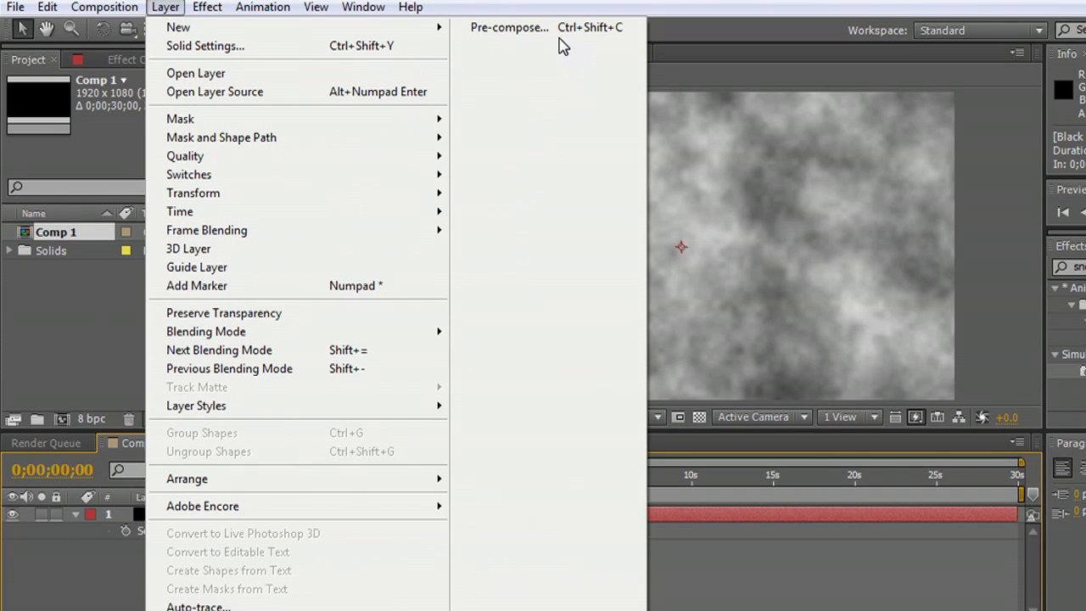
pyautogui.click(557, 29)
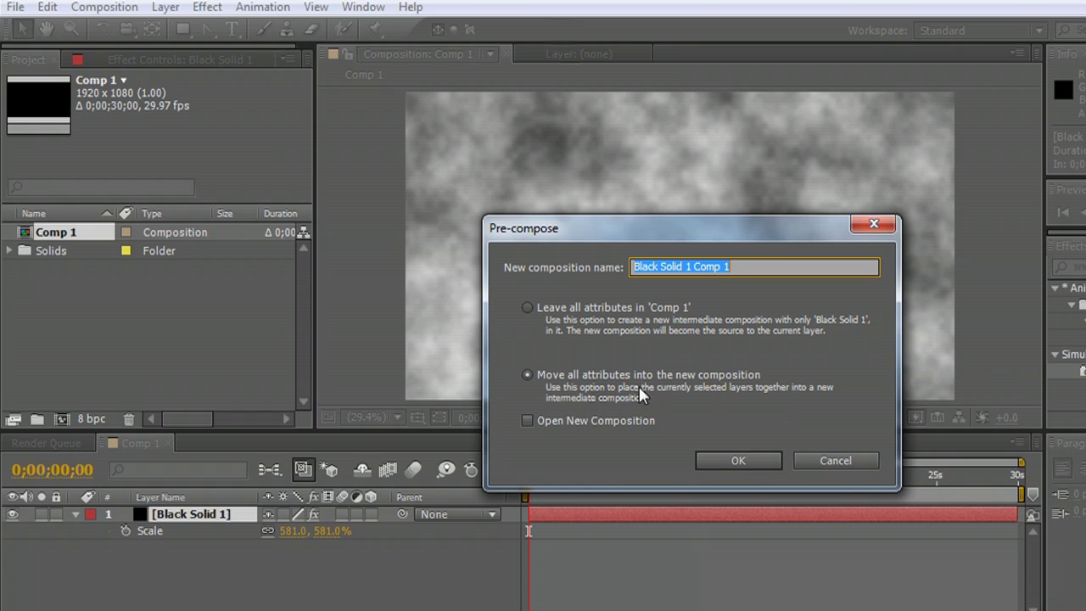
pyautogui.click(744, 458)
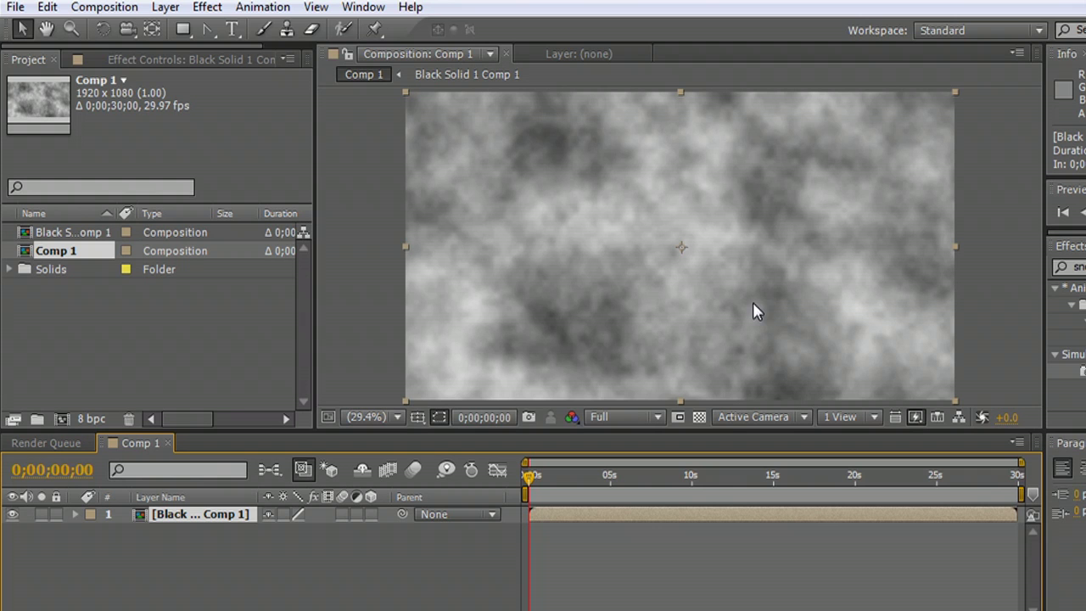
# Step: Move the cloud precomp to Position 0, 0, then duplicate the layer
pyautogui.moveTo(756, 300); pyautogui.dragTo(682, 249)
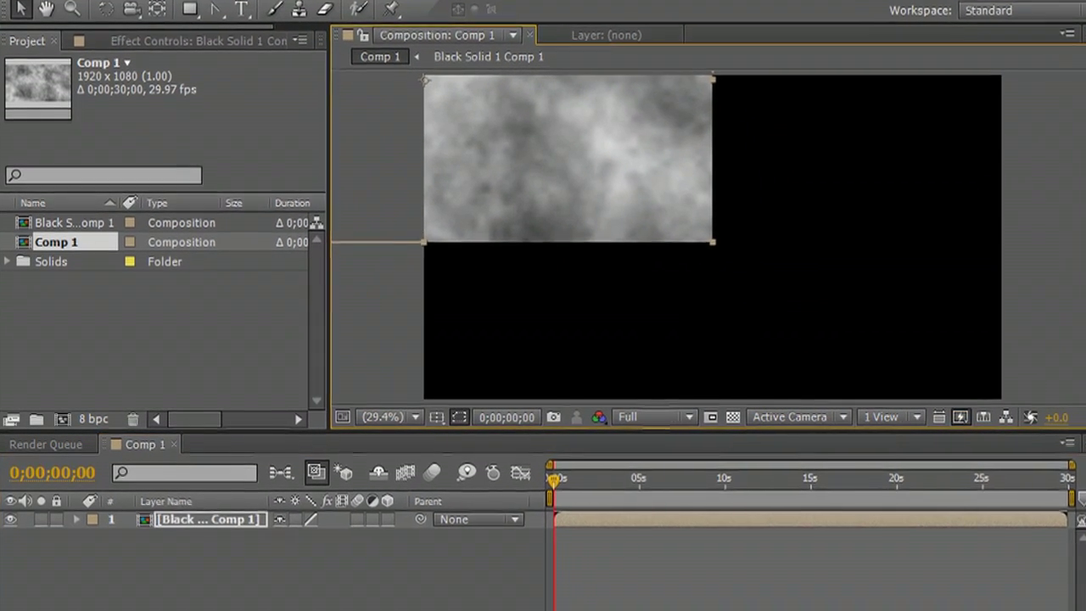
pyautogui.press('p')
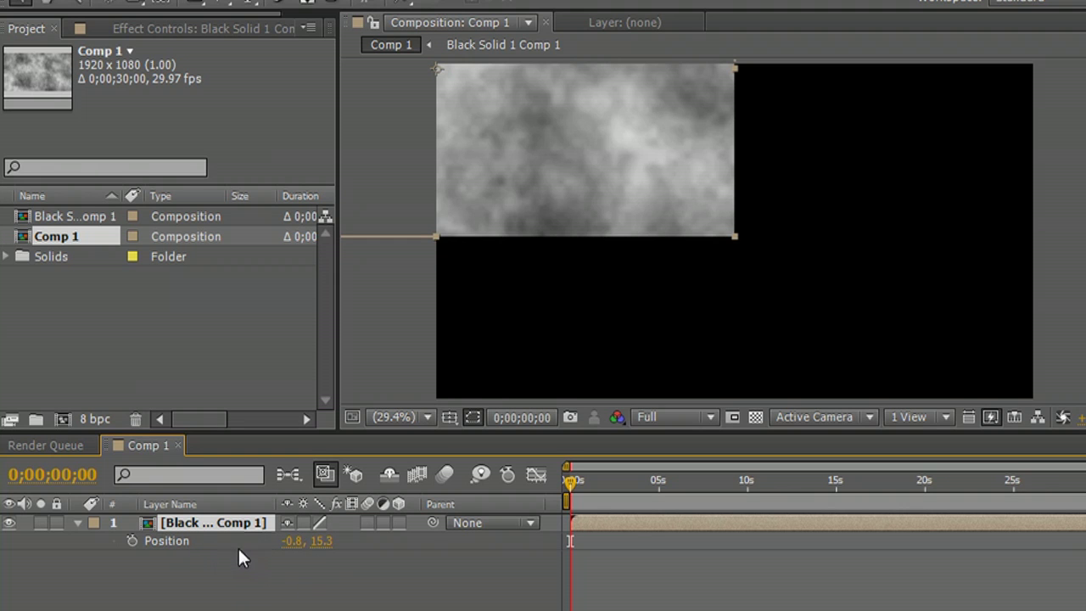
pyautogui.click(303, 540)
pyautogui.write('0')
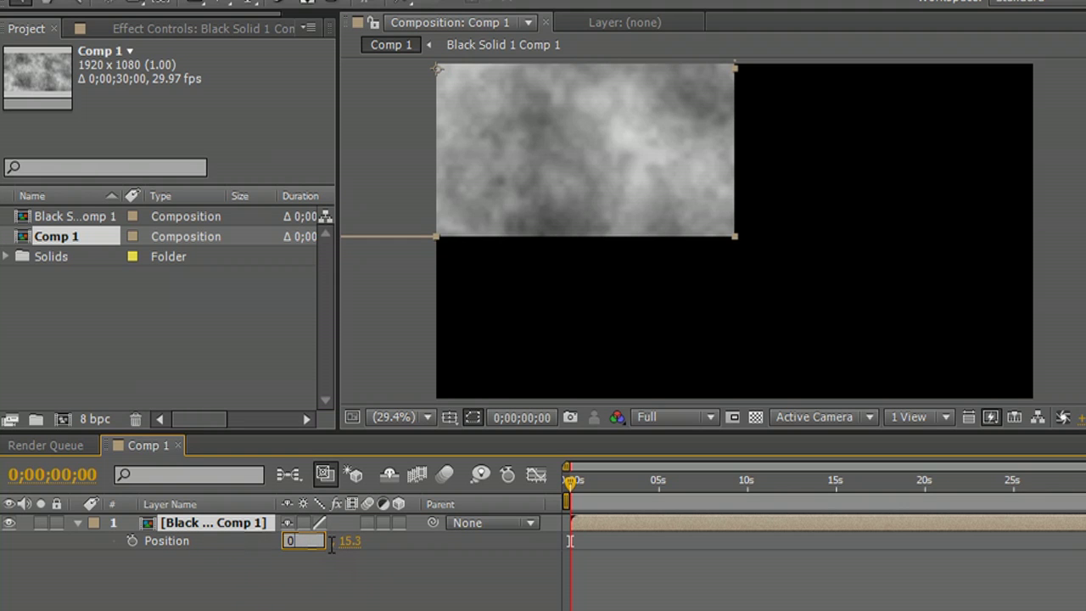
pyautogui.press('Return')
pyautogui.click(347, 541)
pyautogui.write('0')
pyautogui.press('Return')
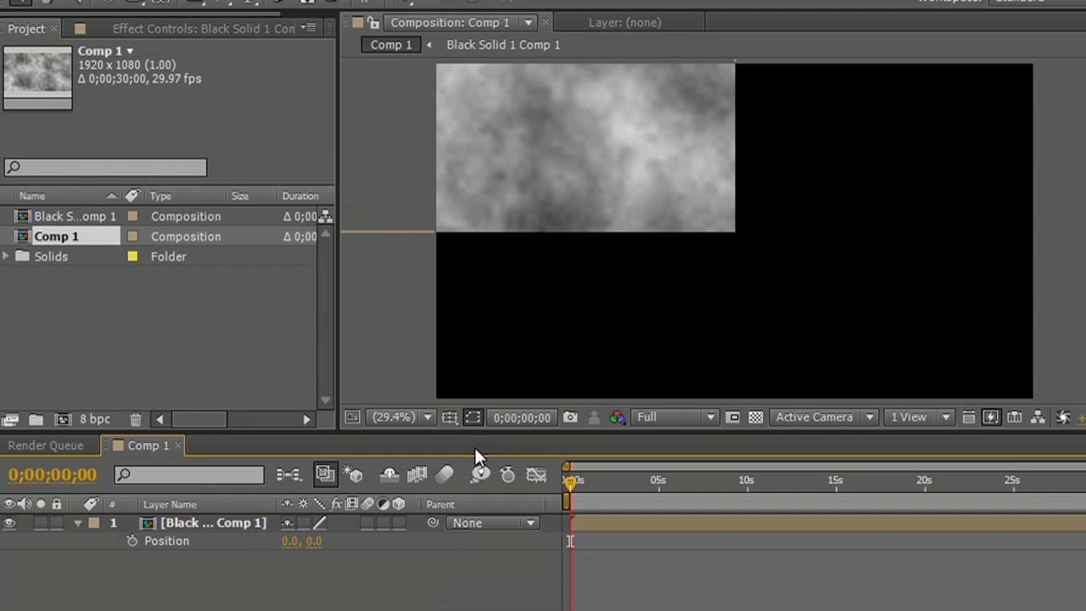
pyautogui.click(544, 138)
pyautogui.hotkey('ctrl', 'd')
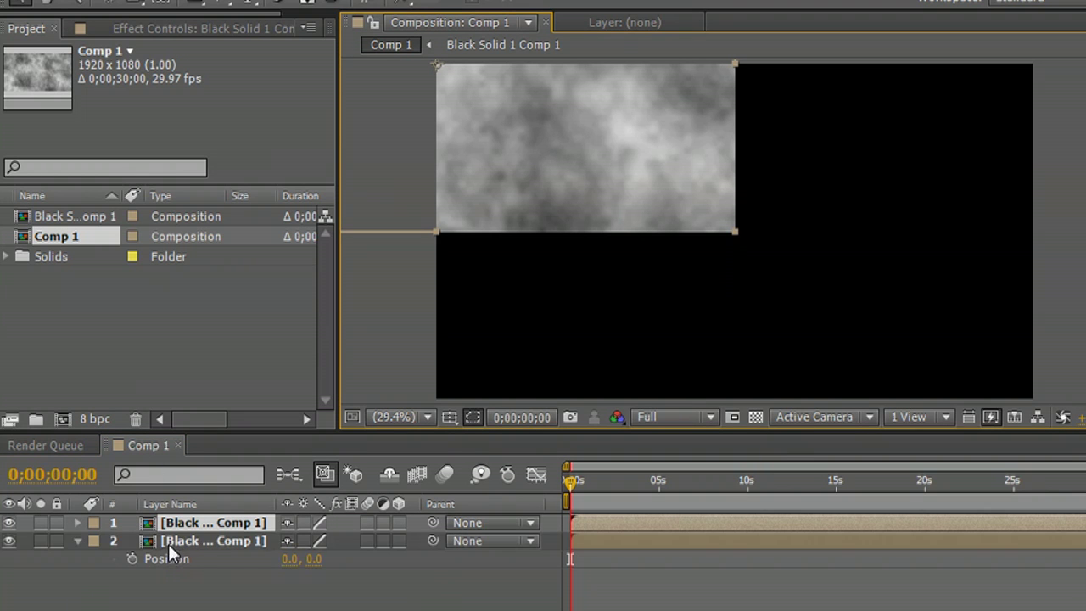
# Step: Place the duplicate cloud layer flush right of the original at Position 1920, 0
pyautogui.moveTo(470, 100); pyautogui.dragTo(1069, 102)
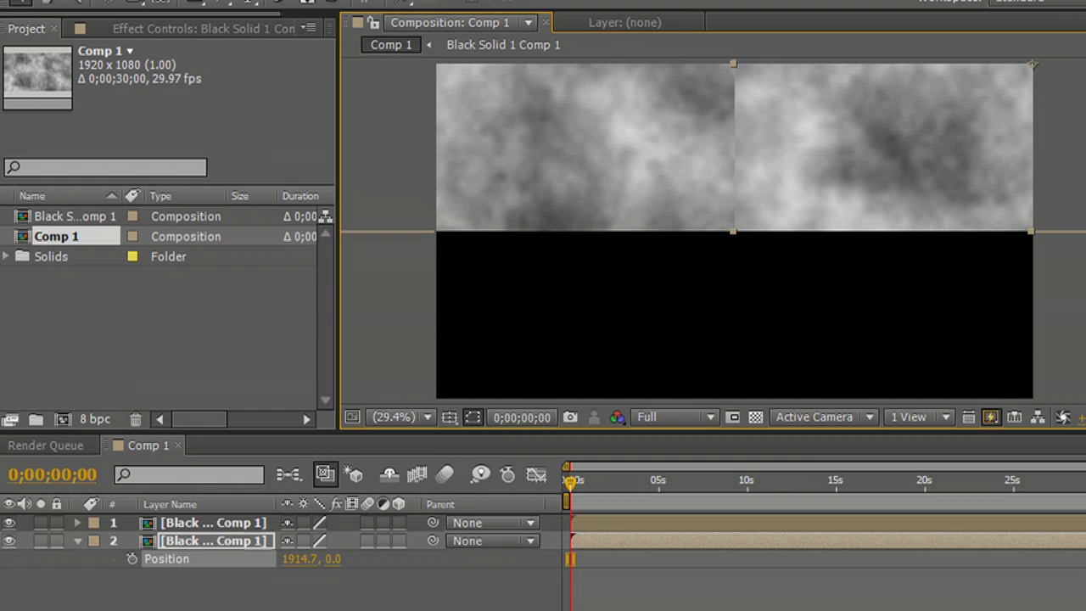
pyautogui.click(310, 559)
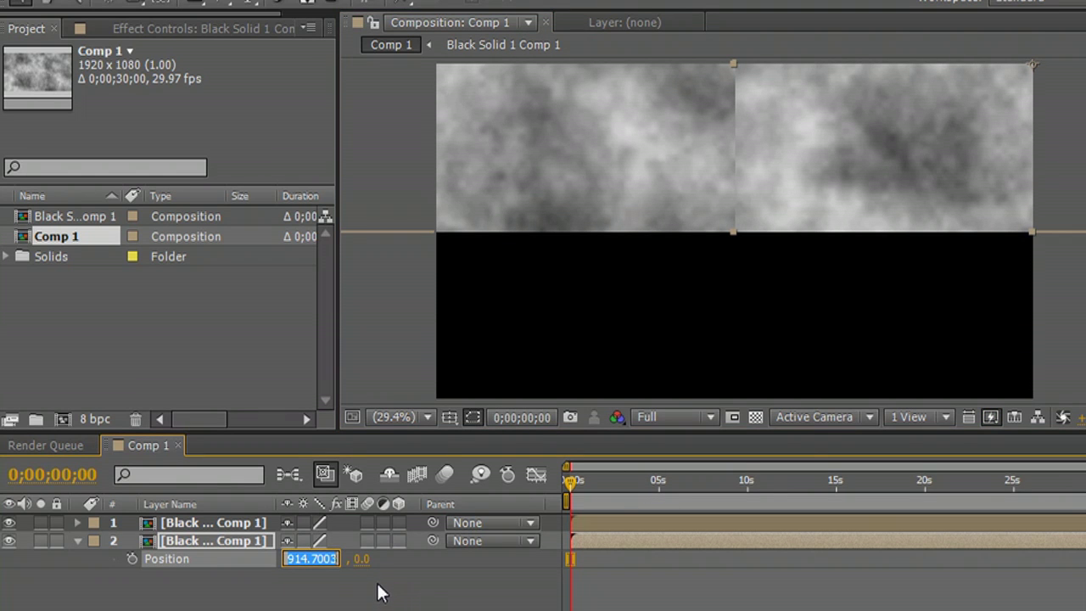
pyautogui.write('1920')
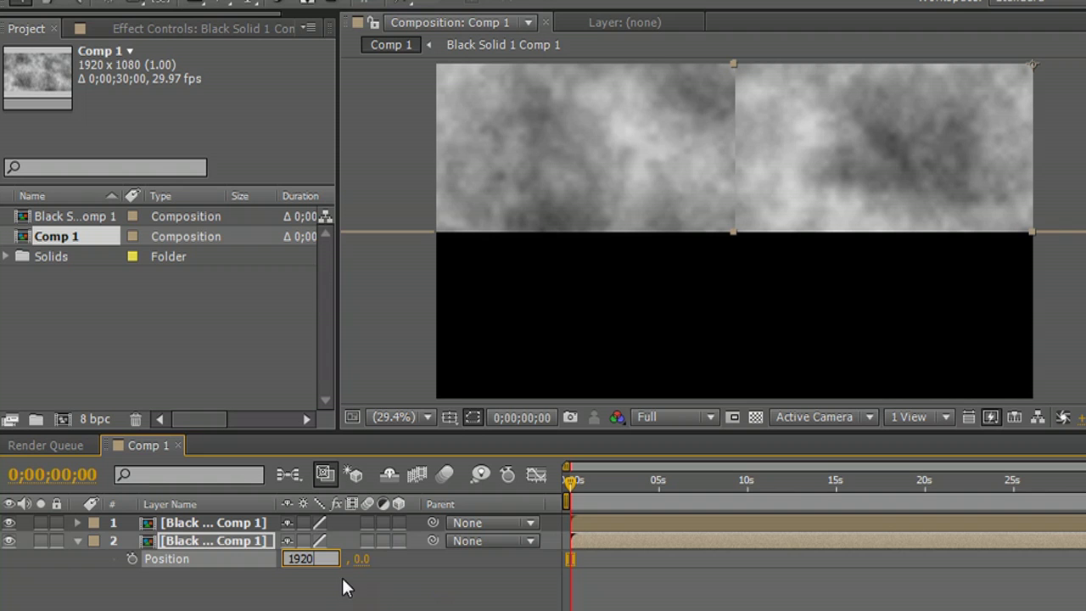
pyautogui.click(360, 567)
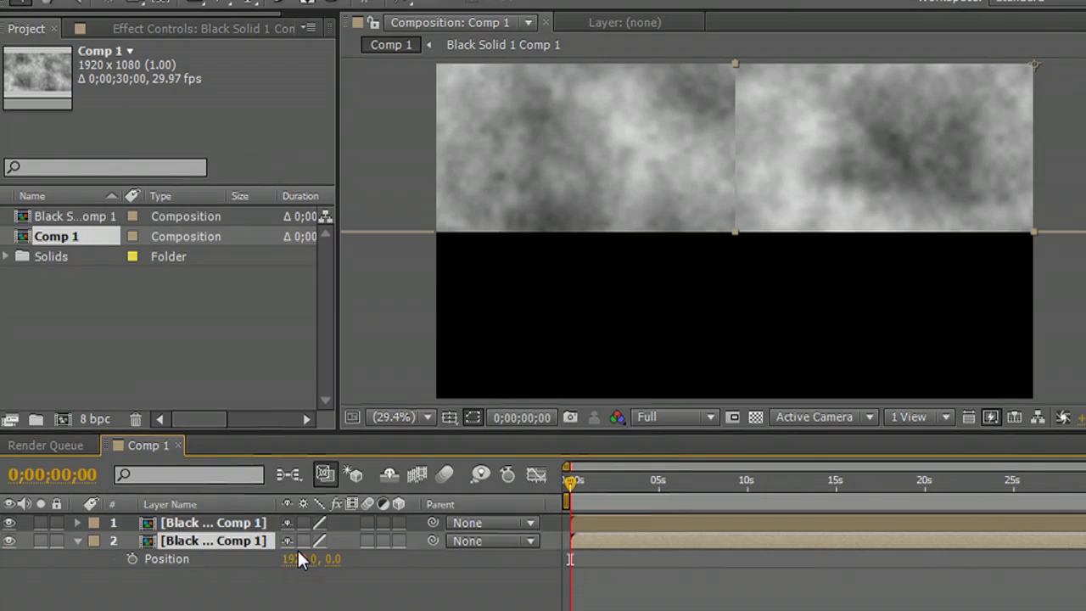
# Step: Duplicate the cloud layer and set the third copy to Position 1920, 1080 in the lower-right quadrant
pyautogui.hotkey('ctrl', 'd')
pyautogui.moveTo(902, 121); pyautogui.dragTo(901, 367)
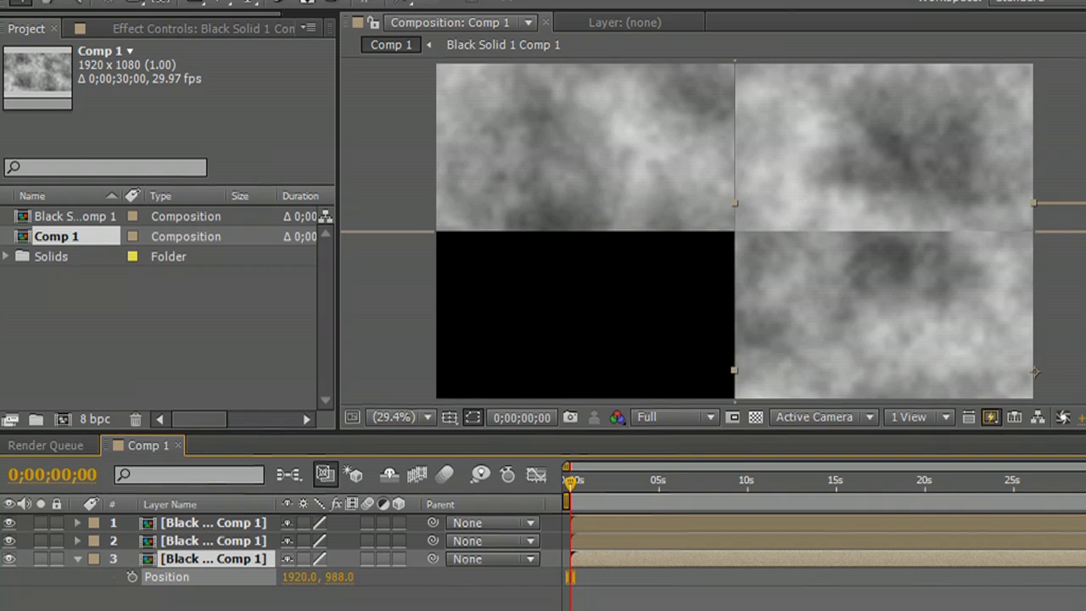
pyautogui.moveTo(1034, 370); pyautogui.dragTo(1030, 396)
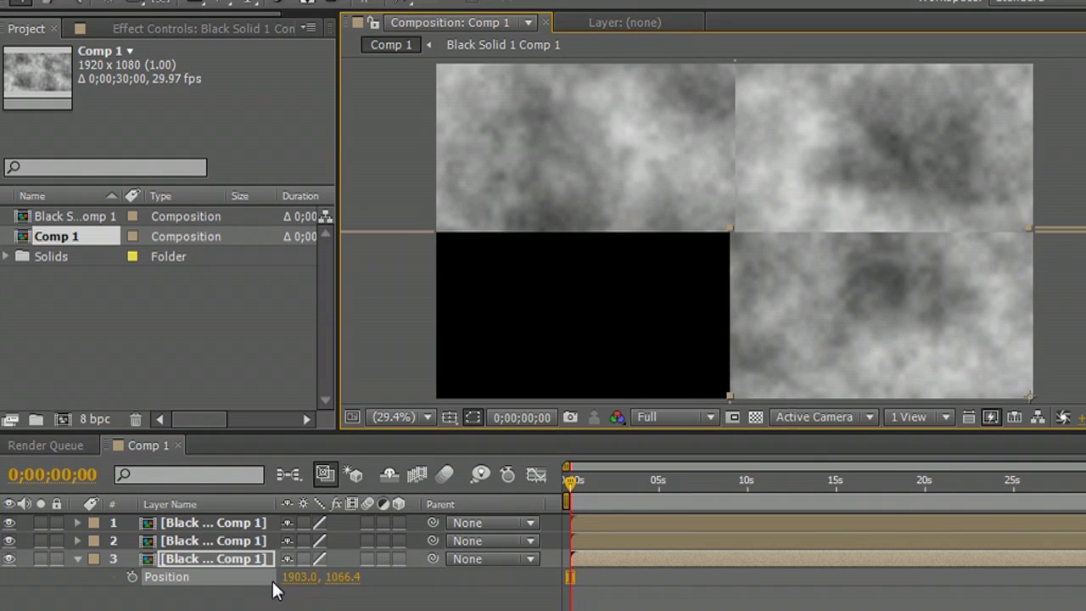
pyautogui.click(310, 576)
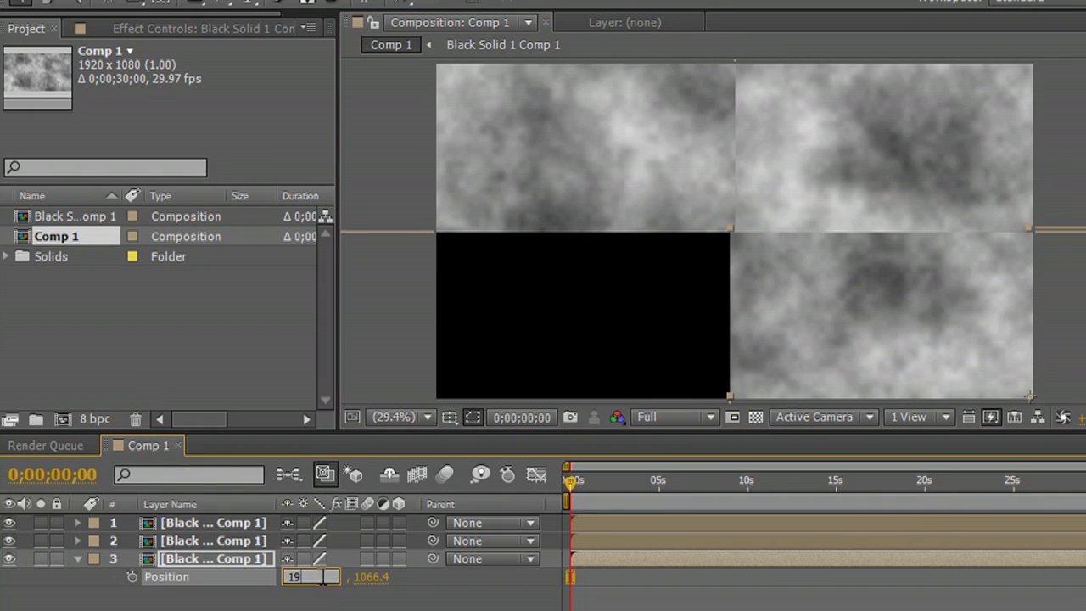
pyautogui.write('1920')
pyautogui.click(379, 584)
pyautogui.click(356, 577)
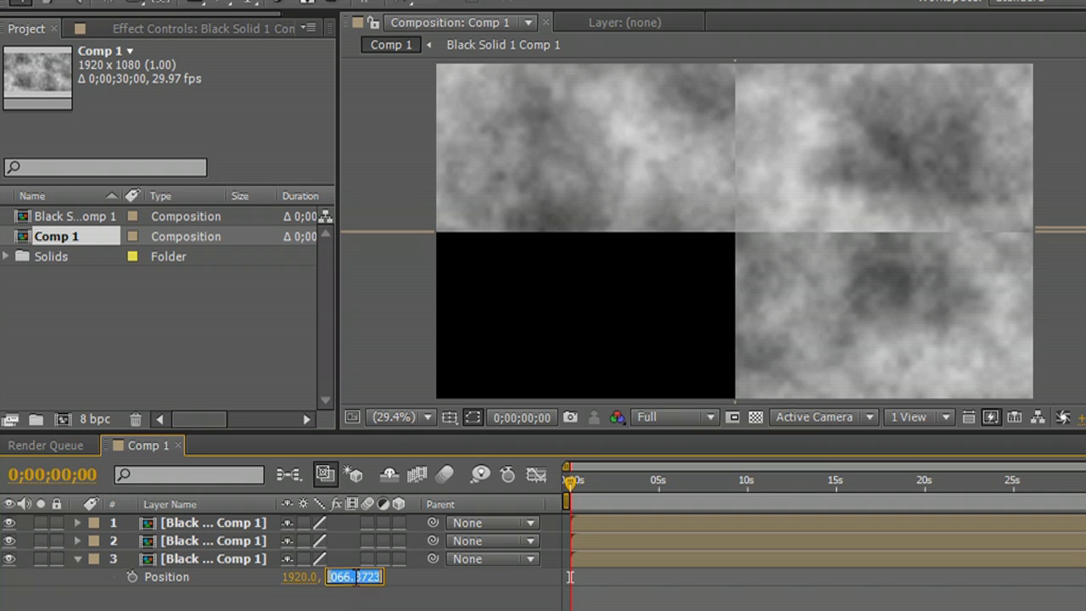
pyautogui.write('1080')
pyautogui.click(407, 604)
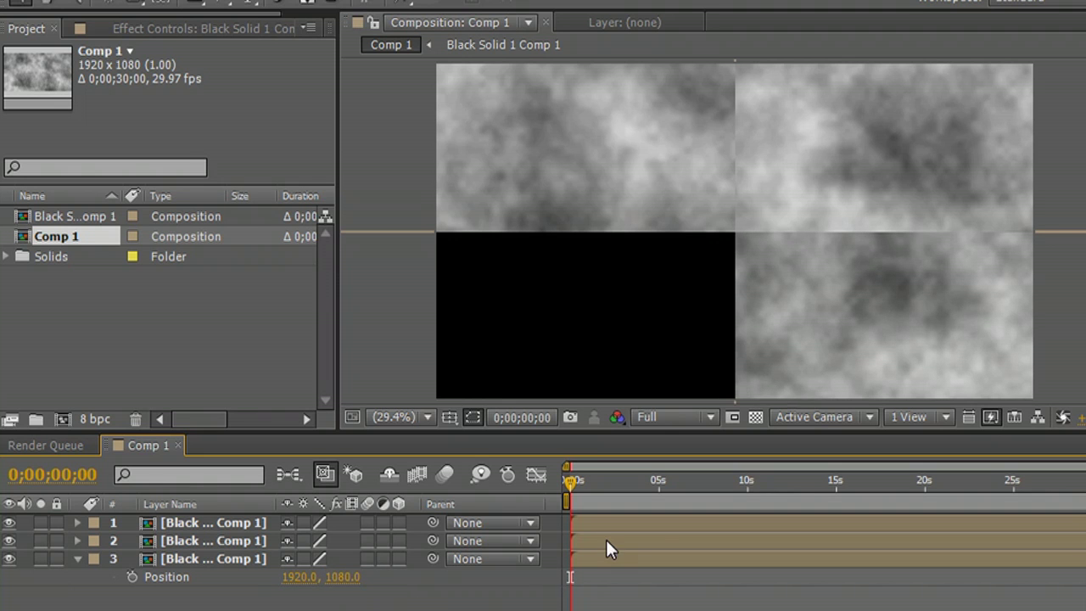
# Step: Duplicate the lower-right copy and drag the new layer toward the bottom-left quadrant
pyautogui.click(237, 560)
pyautogui.hotkey('ctrl', 'd')
pyautogui.moveTo(882, 314); pyautogui.dragTo(632, 314)
# Step: Undo the stray move and place the fourth cloud copy in the bottom-left quadrant at 0, 1080
pyautogui.hotkey('ctrl', 'z')
pyautogui.click(248, 578)
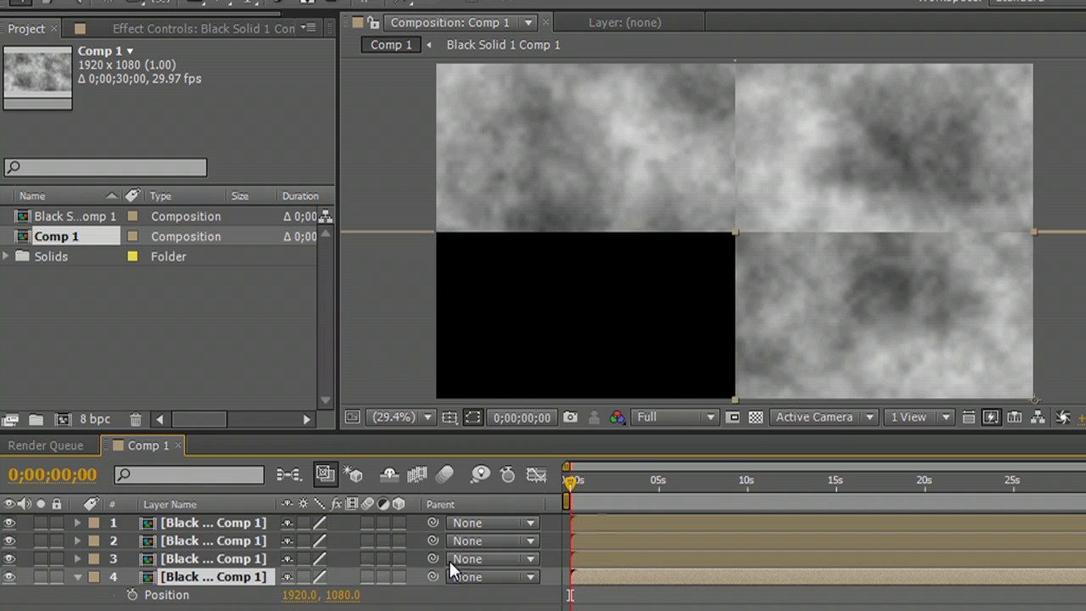
pyautogui.moveTo(883, 315); pyautogui.dragTo(585, 318)
pyautogui.moveTo(608, 355); pyautogui.dragTo(495, 418)
pyautogui.click(297, 594)
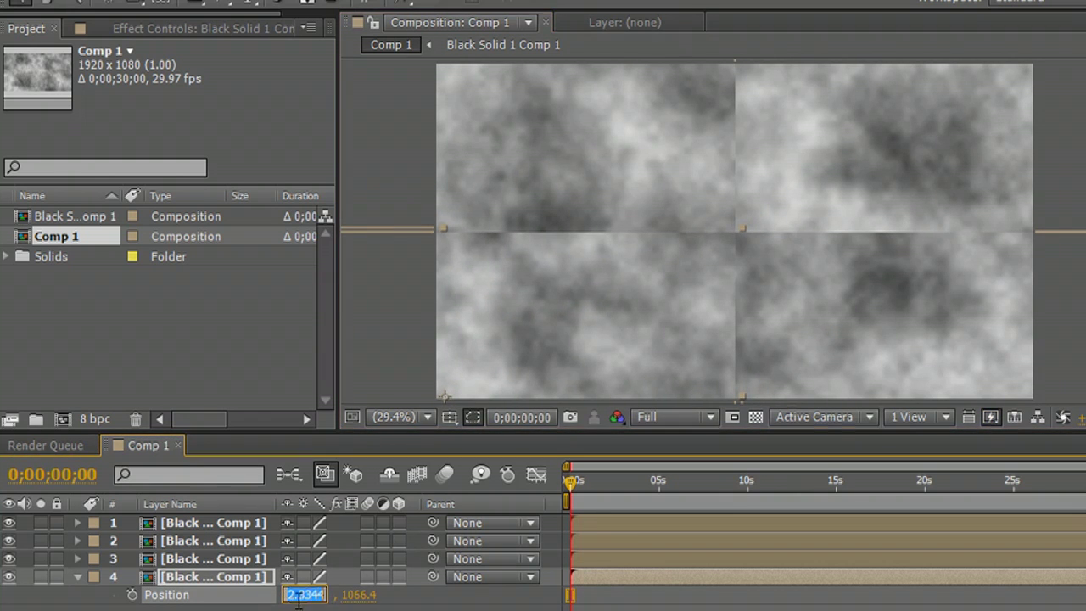
pyautogui.click(333, 597)
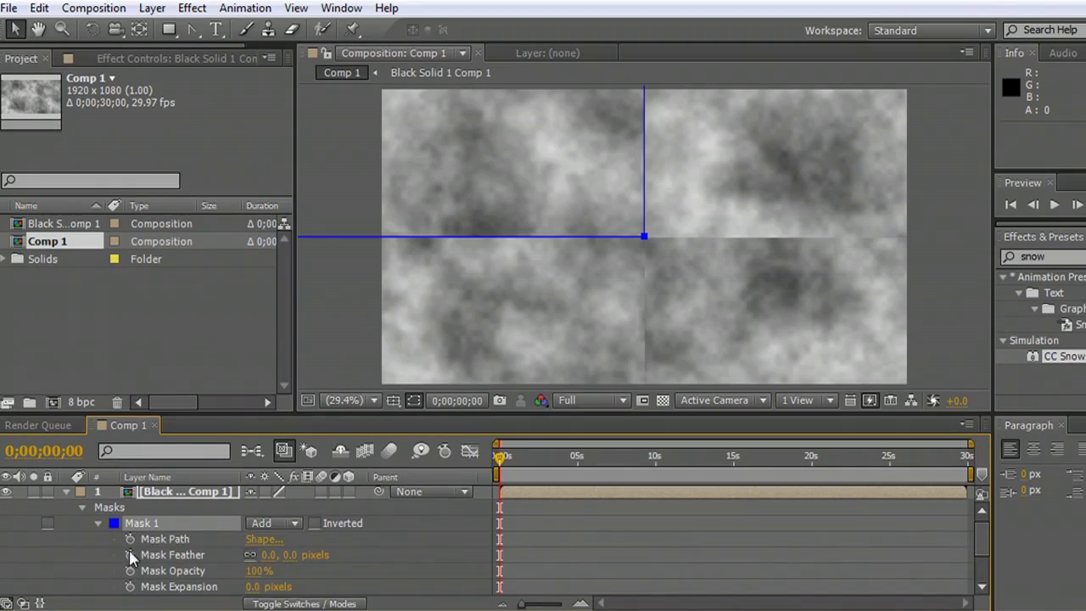
# Step: Give layer 1's Mask 1 a 100-pixel feather and -40 pixel expansion
pyautogui.moveTo(269, 555); pyautogui.dragTo(335, 555)
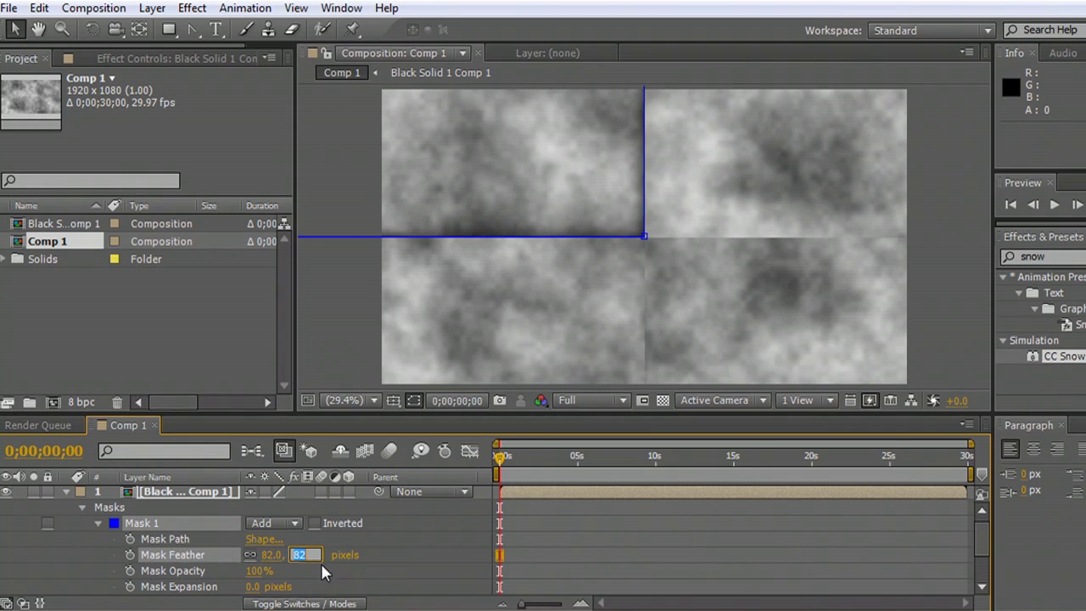
pyautogui.write('100')
pyautogui.click(399, 577)
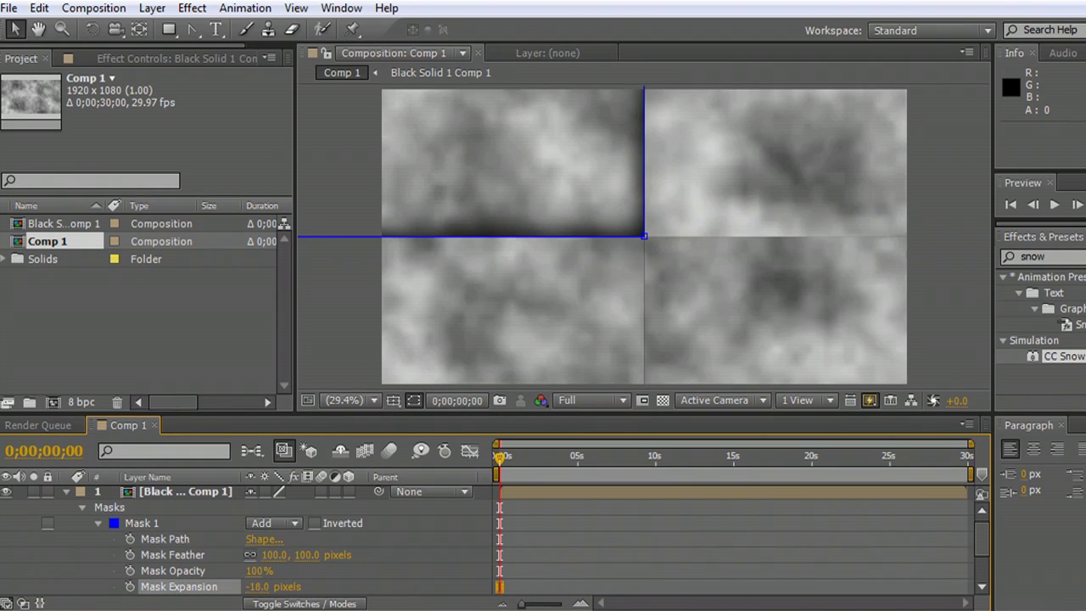
pyautogui.moveTo(273, 586); pyautogui.dragTo(233, 584)
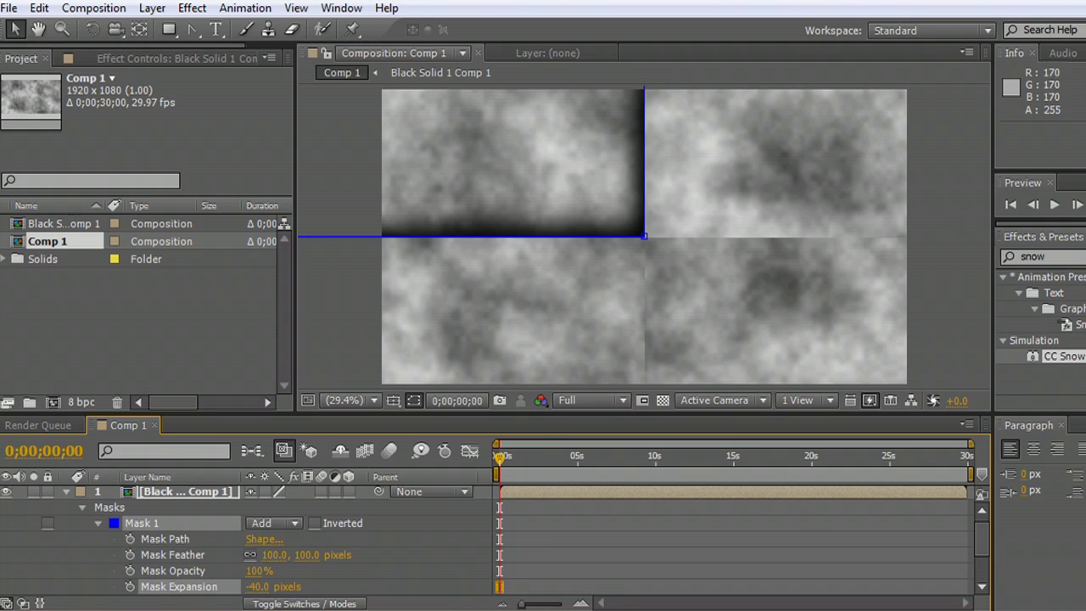
# Step: Copy the top-left layer's Mask 1 onto the other three cloud copies and reveal their masks
pyautogui.click(98, 523)
pyautogui.click(149, 527)
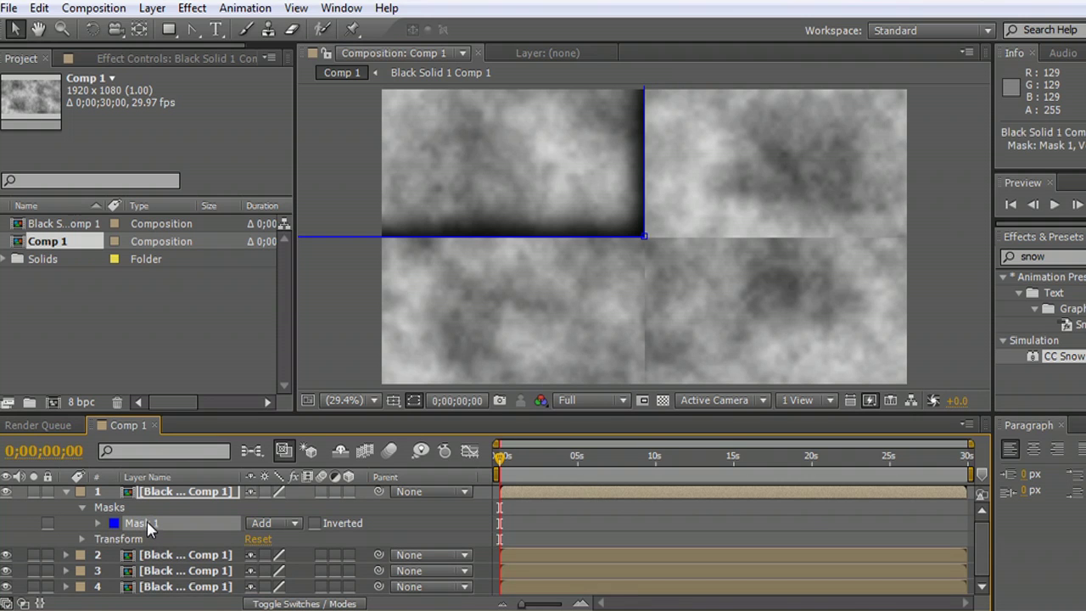
pyautogui.click(199, 557)
pyautogui.keyDown('shift'); pyautogui.click(196, 587); pyautogui.keyUp('shift')
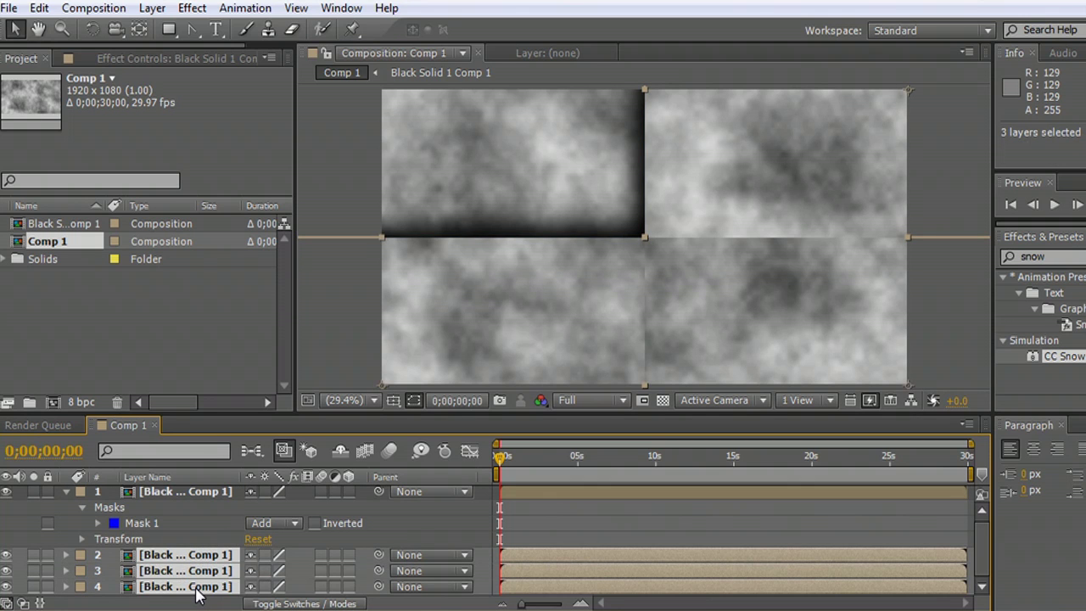
pyautogui.press('alt+KP_Subtract')
pyautogui.press('alt+KP_Subtract')
pyautogui.press('alt+KP_Subtract')
pyautogui.press('alt+KP_Subtract')
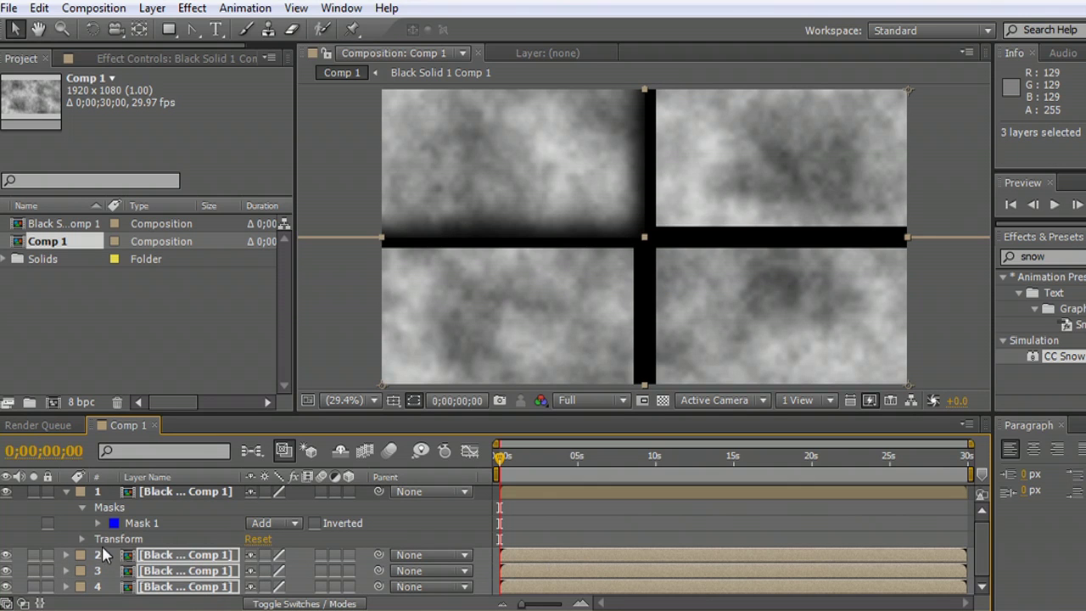
pyautogui.click(66, 490)
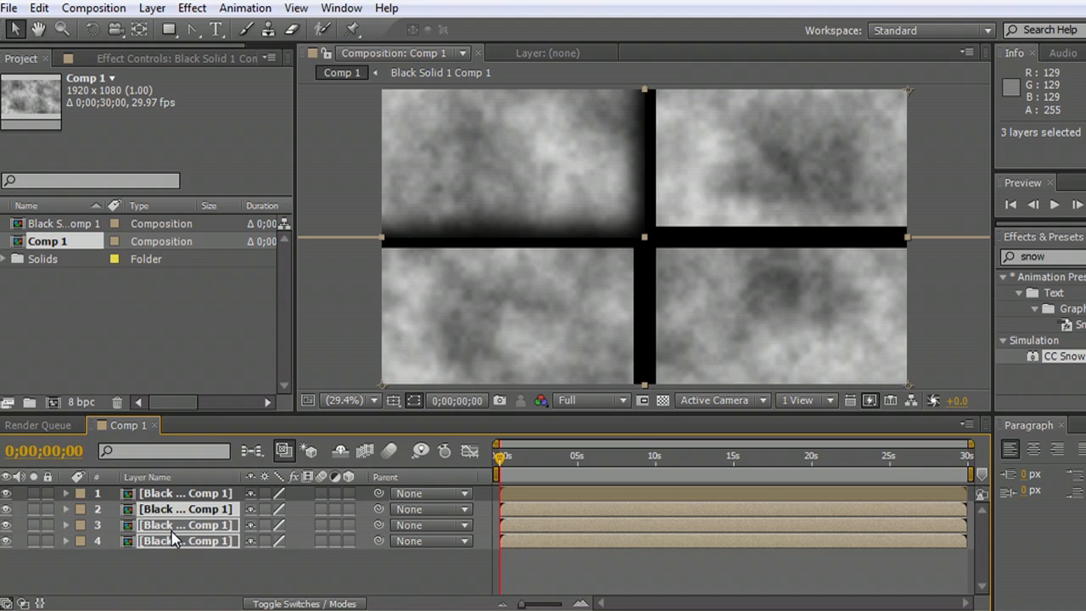
pyautogui.press('m')
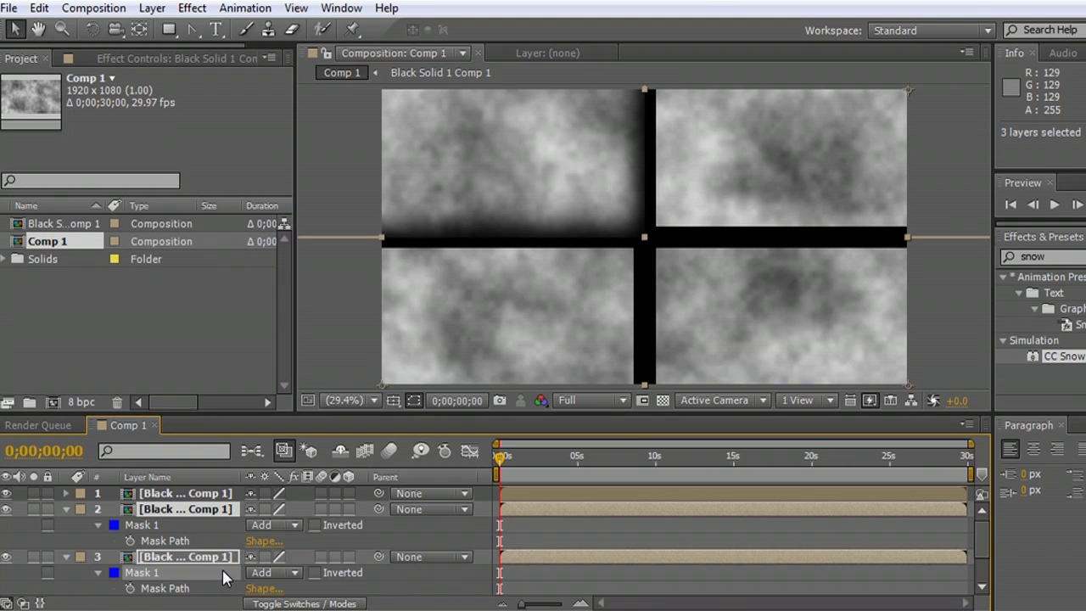
# Step: Set a 100-pixel mask feather on the upper-right and lower-right cloud layers
pyautogui.click(158, 526)
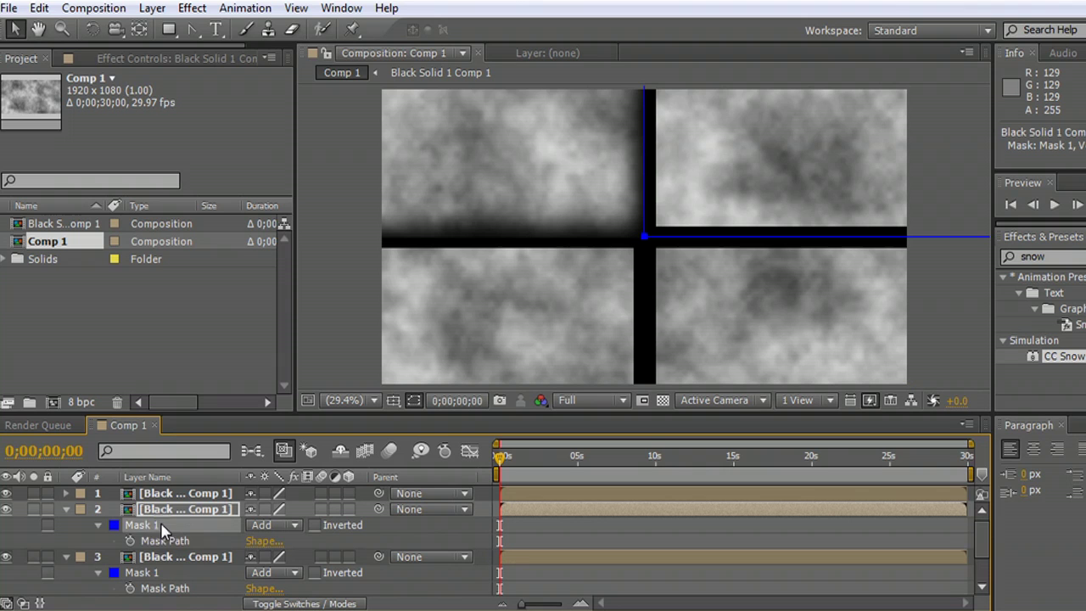
pyautogui.press('f')
pyautogui.click(269, 541)
pyautogui.write('100')
pyautogui.press('Return')
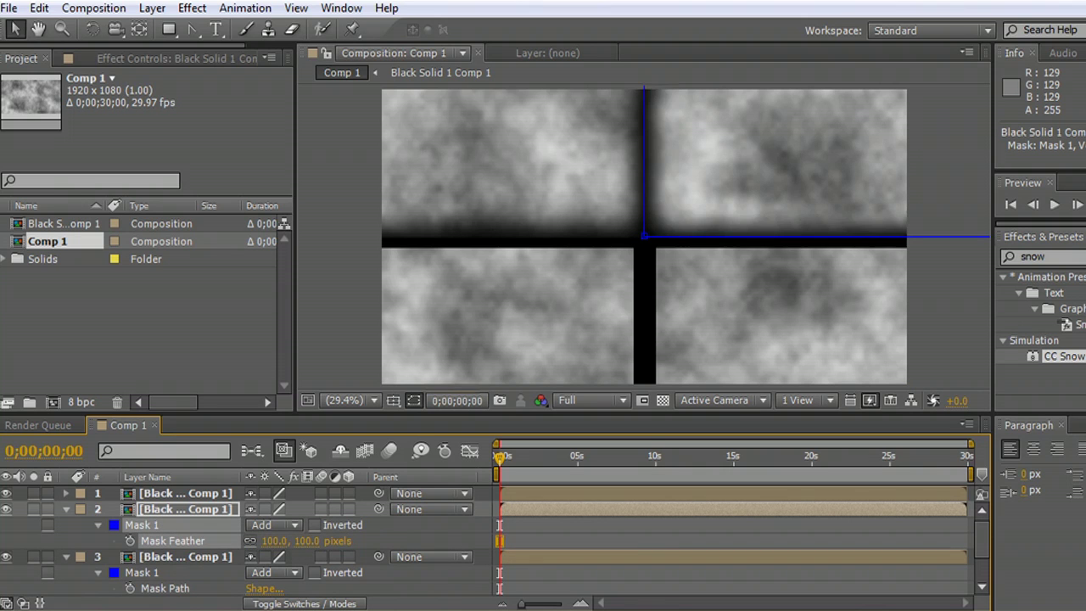
pyautogui.click(149, 574)
pyautogui.press('f')
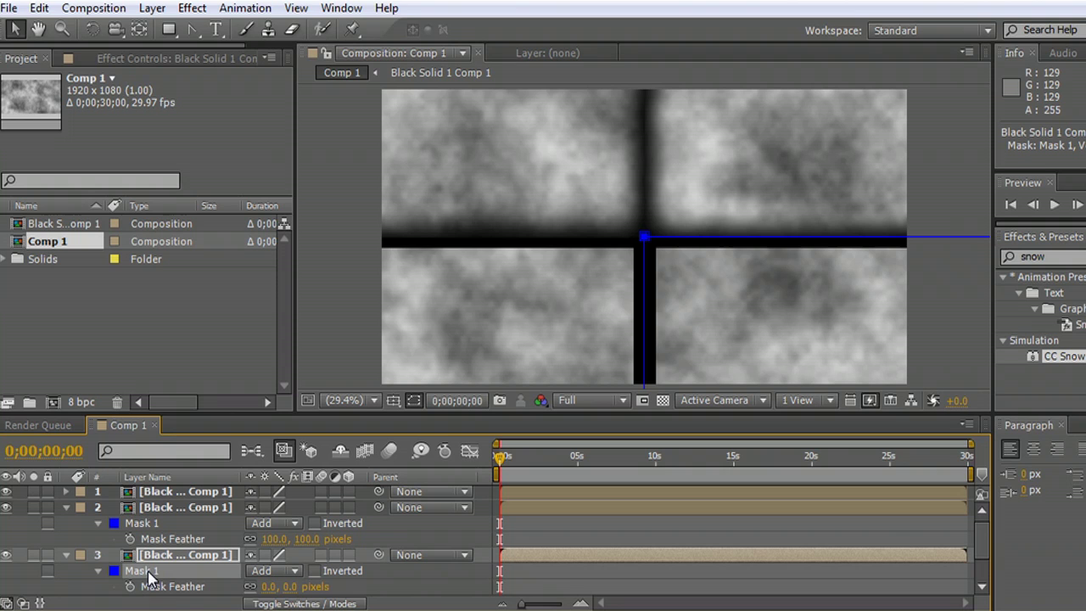
pyautogui.click(269, 586)
pyautogui.write('1')
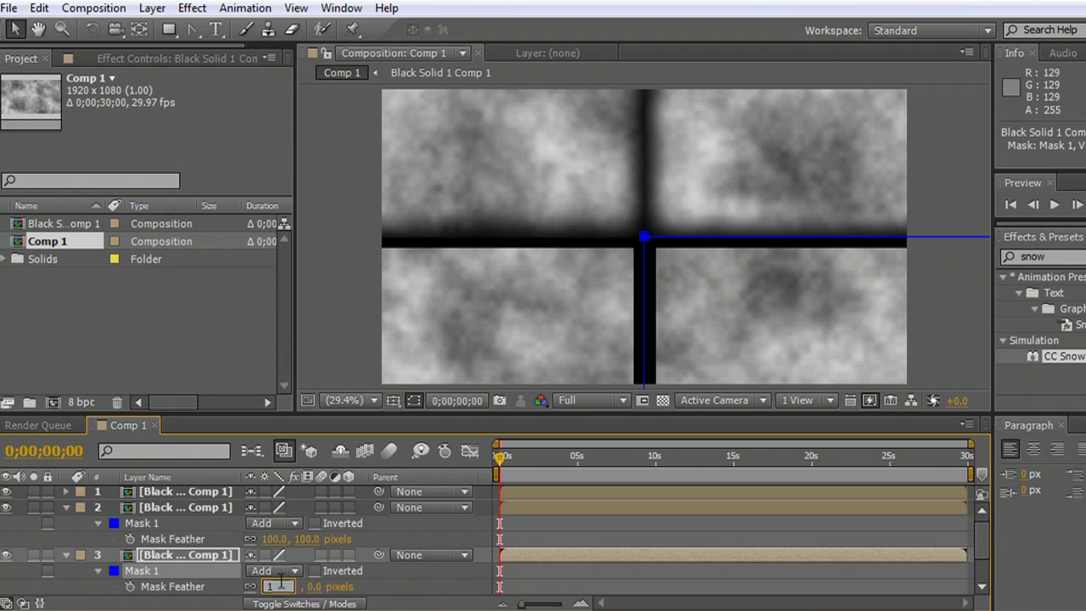
pyautogui.write('00')
pyautogui.press('Return')
# Step: Set a 100-pixel mask feather on the bottom-left cloud layer 4
pyautogui.scroll(-1, 177, 533)
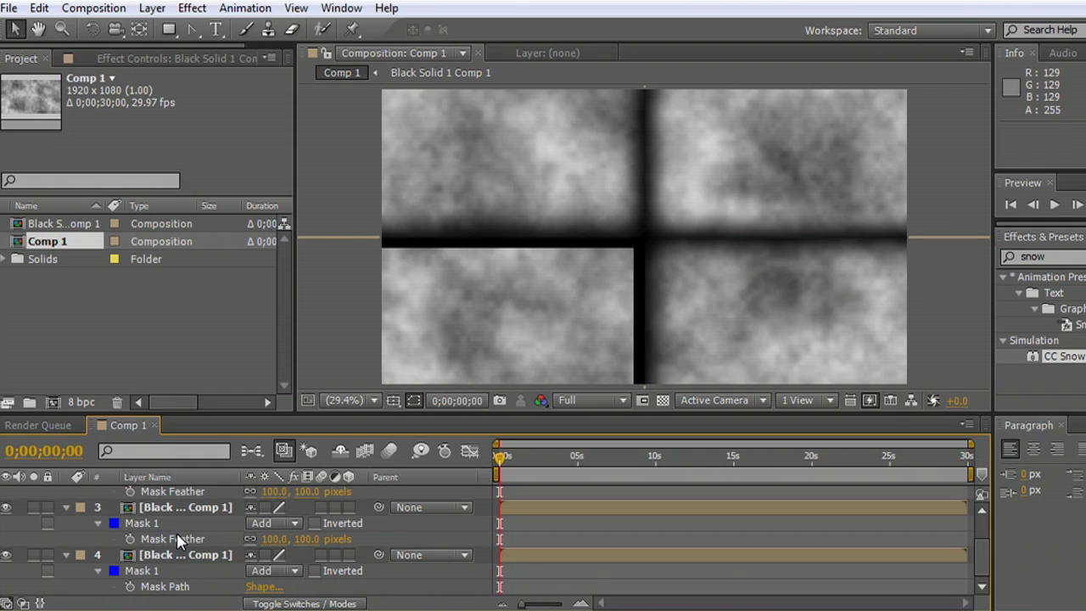
pyautogui.click(166, 571)
pyautogui.press('f')
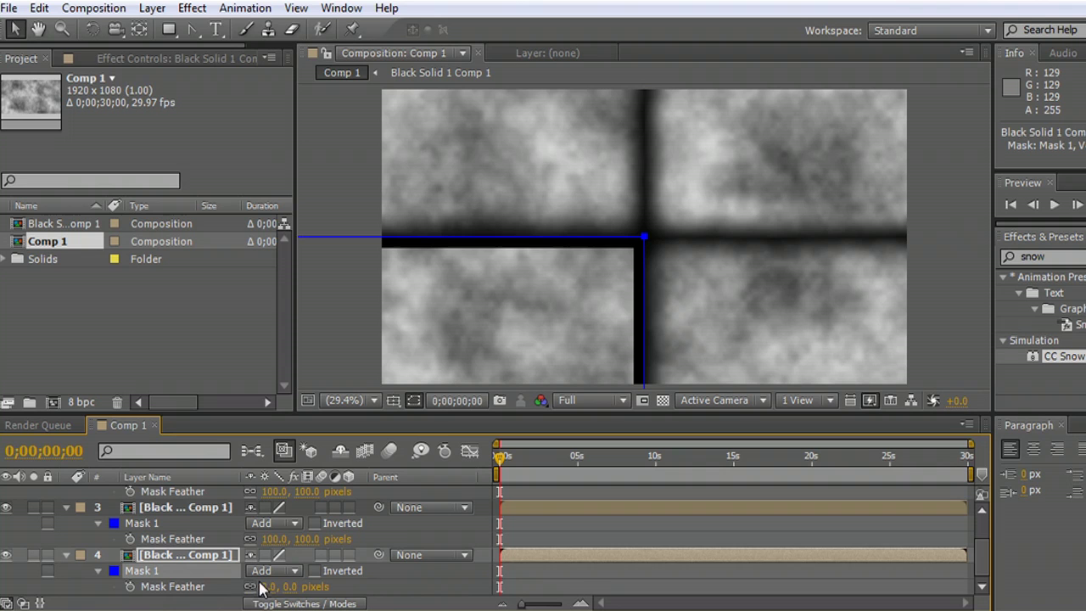
pyautogui.click(269, 586)
pyautogui.write('100')
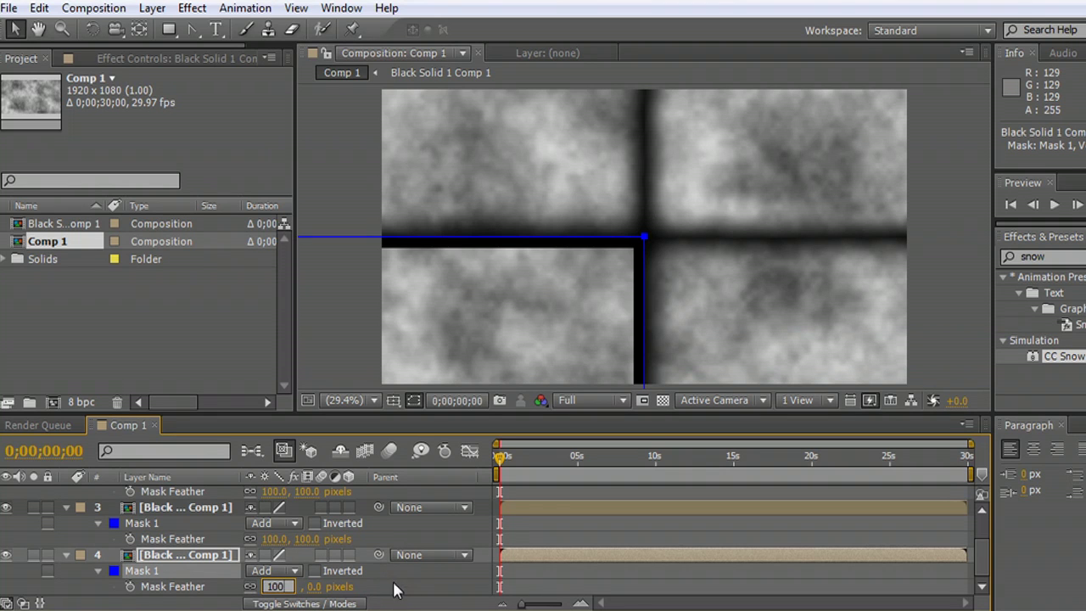
pyautogui.press('Return')
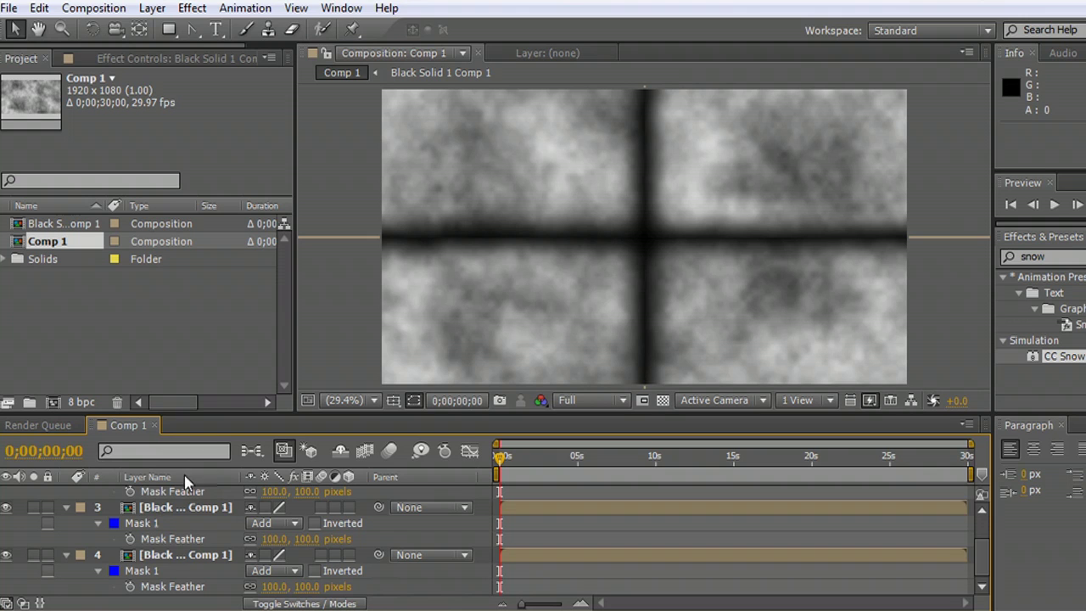
# Step: Collapse the mask properties of the cloud layers in the timeline
pyautogui.click(211, 512)
pyautogui.scroll(1, 210, 514)
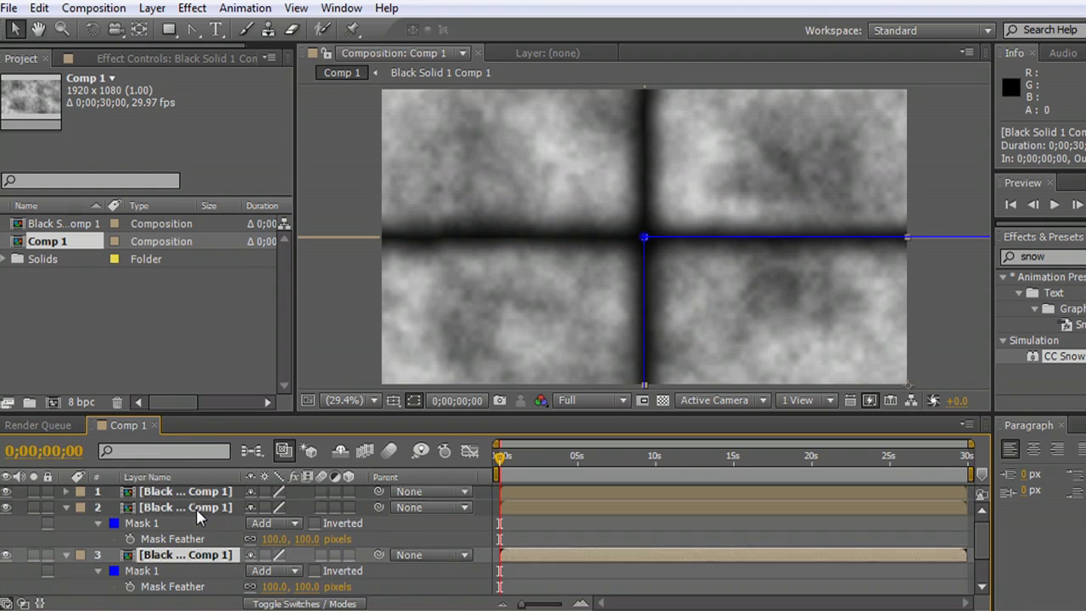
pyautogui.click(66, 509)
pyautogui.click(67, 525)
pyautogui.click(68, 547)
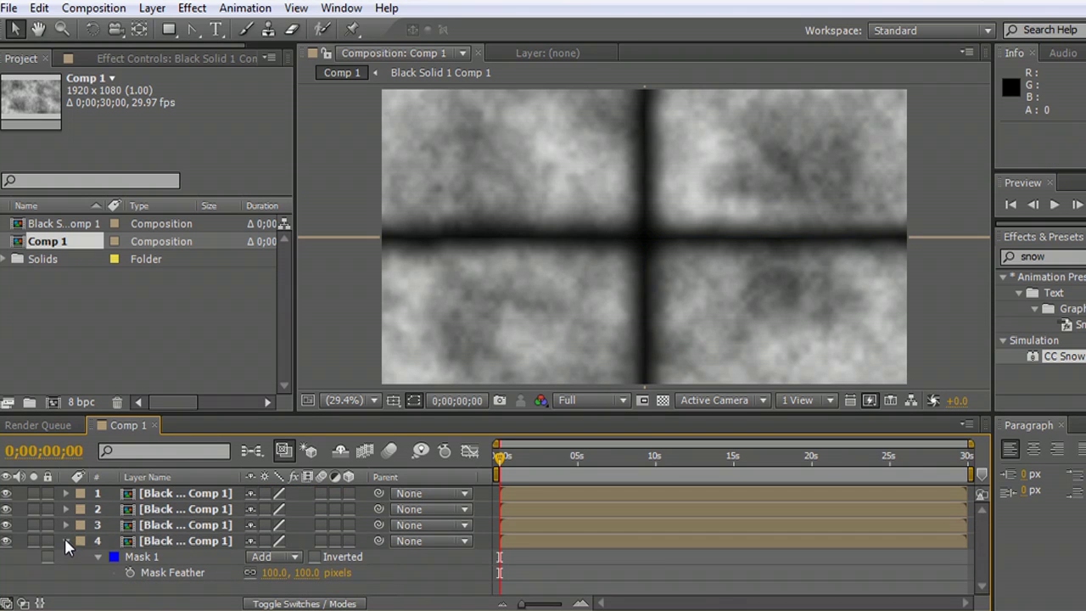
pyautogui.click(67, 543)
# Step: Duplicate layer 1, move the copy to the bottom of the stack, and delete its mask
pyautogui.click(180, 493)
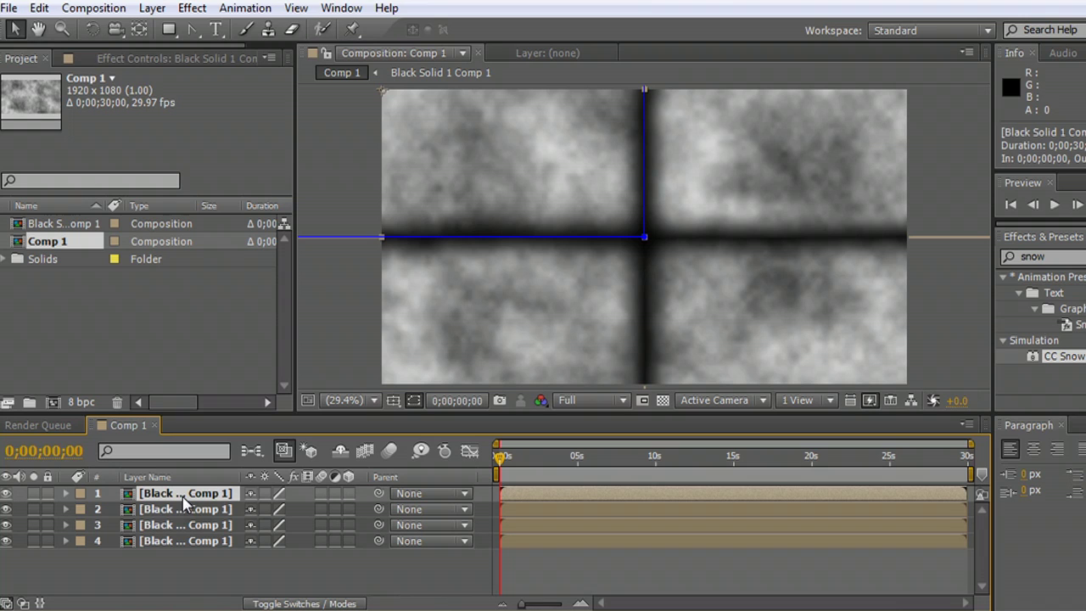
pyautogui.hotkey('ctrl', 'd')
pyautogui.moveTo(190, 499); pyautogui.dragTo(195, 578)
pyautogui.press('m')
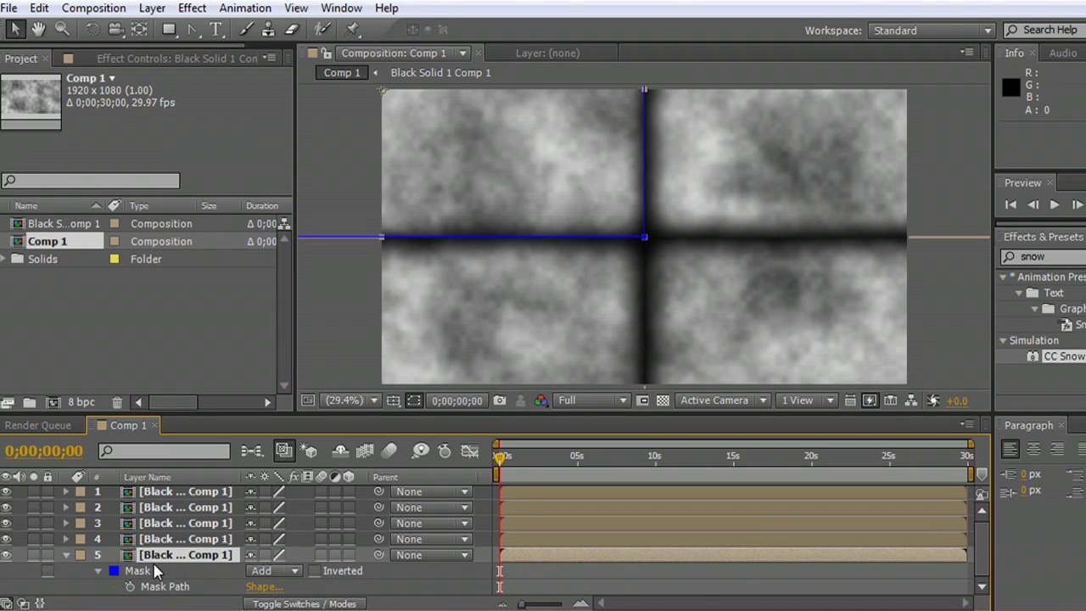
pyautogui.click(150, 573)
pyautogui.press('Delete')
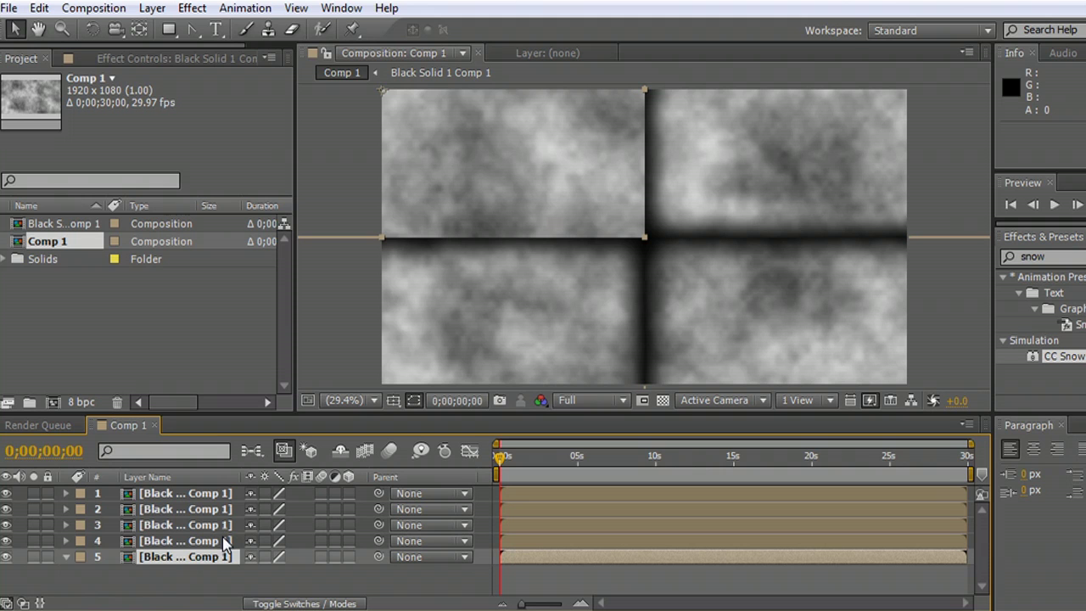
# Step: Reset layer 5's transform so it fills the full frame, then check the seamless result
pyautogui.rightClick(186, 566)
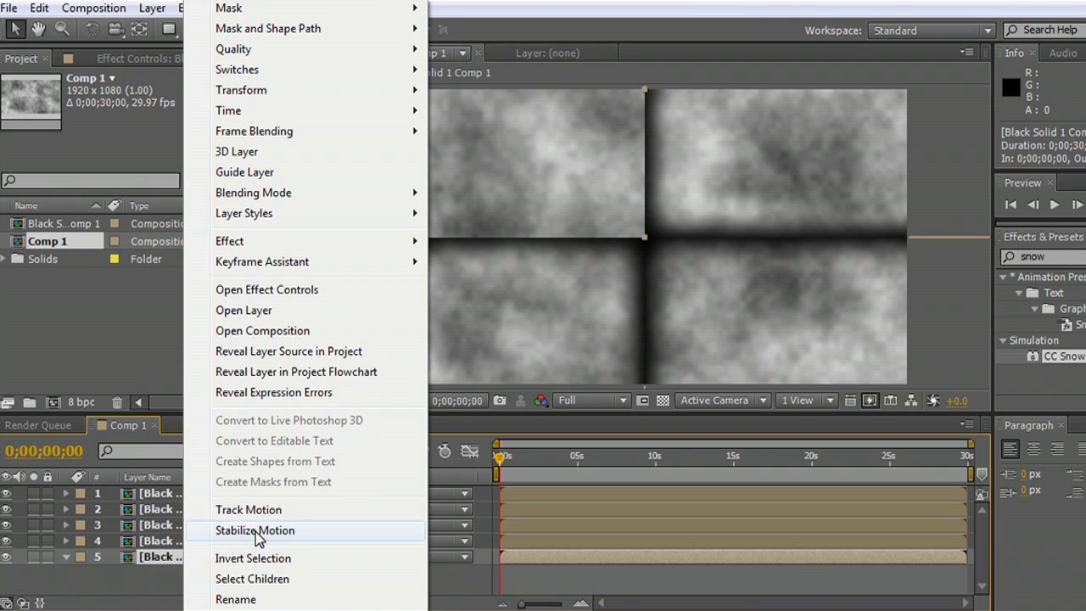
pyautogui.moveTo(410, 96)
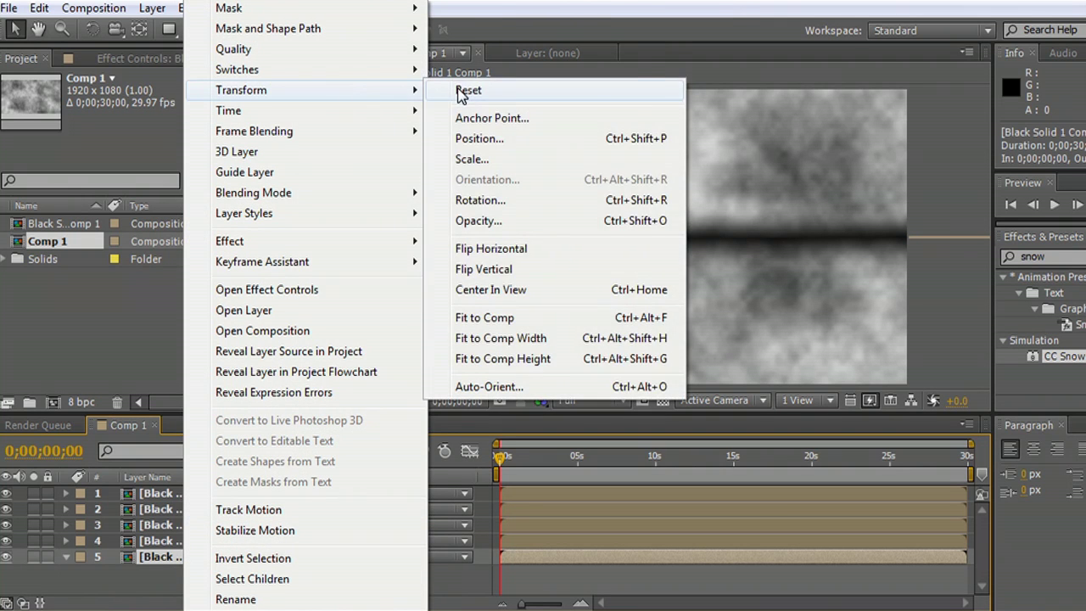
pyautogui.click(465, 90)
pyautogui.click(954, 166)
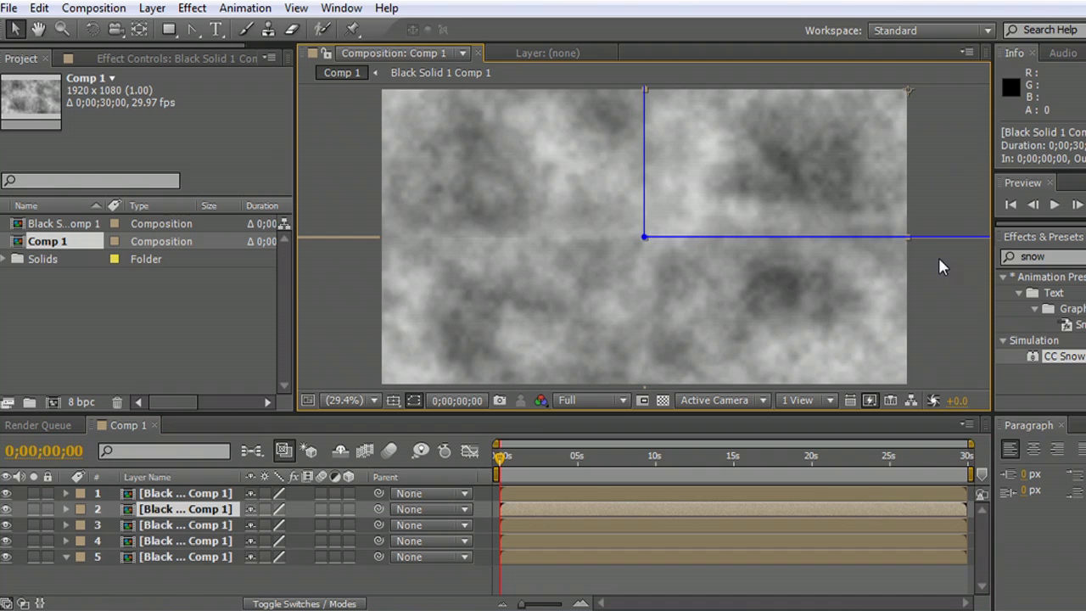
pyautogui.click(964, 350)
pyautogui.click(480, 591)
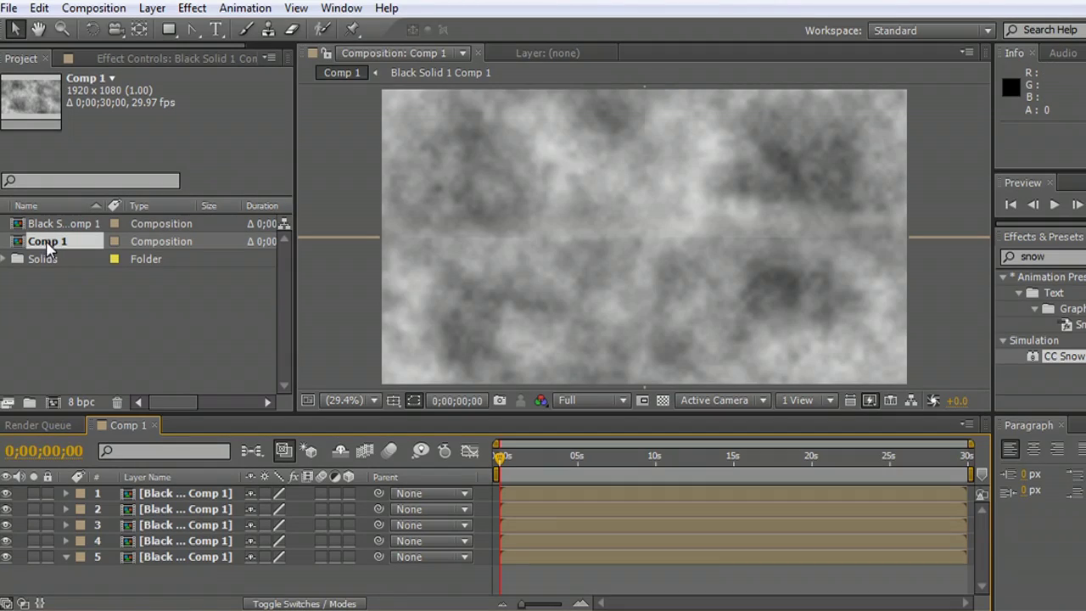
# Step: Duplicate Comp 1 as Comp 2, open it, and delete all its layers
pyautogui.click(49, 245)
pyautogui.hotkey('ctrl', 'd')
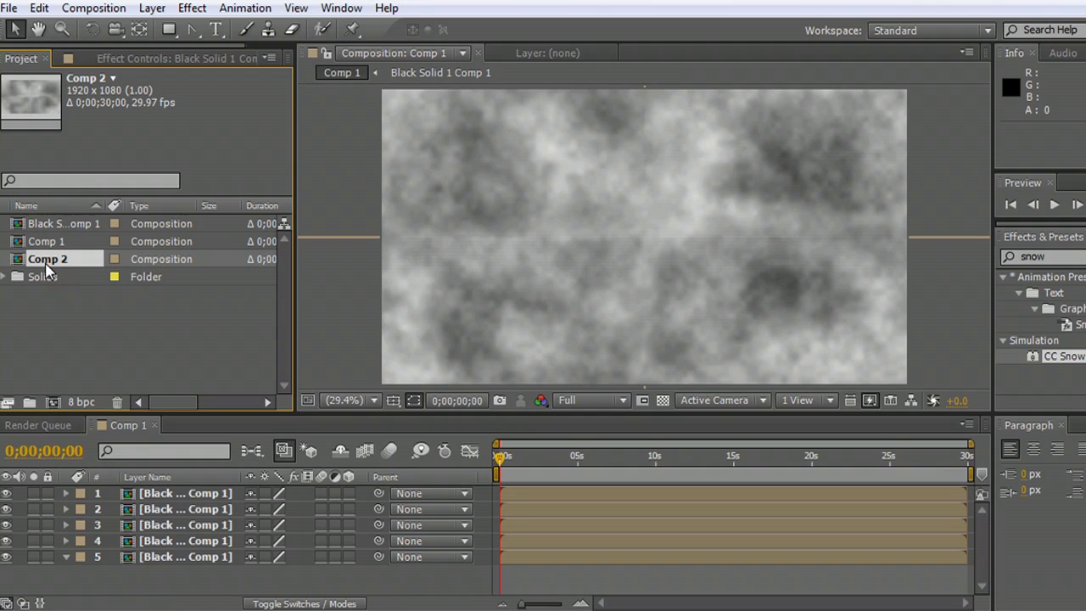
pyautogui.doubleClick(46, 263)
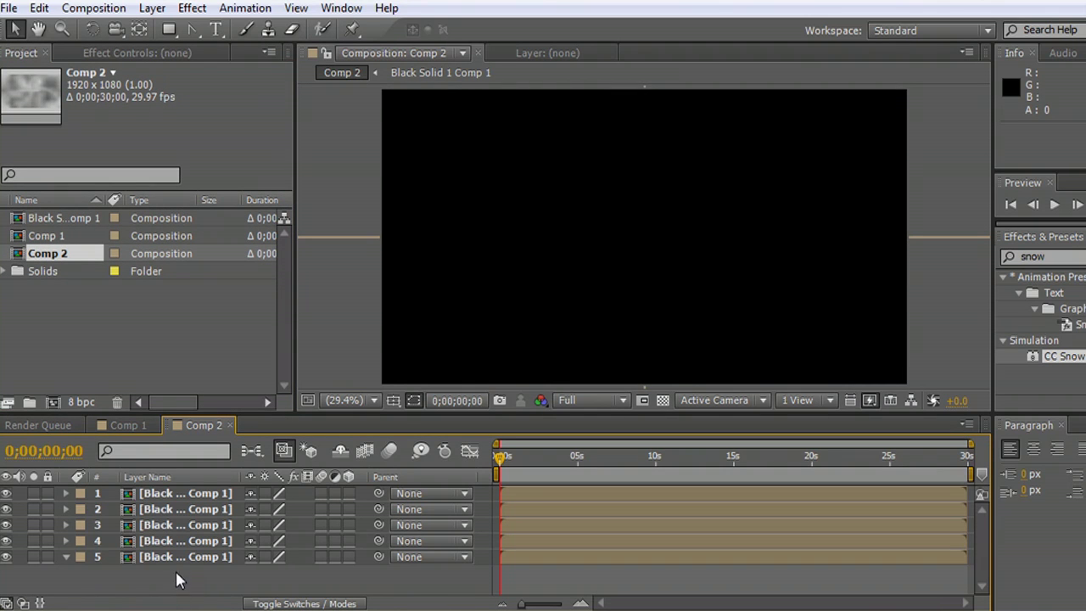
pyautogui.moveTo(177, 577); pyautogui.dragTo(184, 492)
pyautogui.press('Delete')
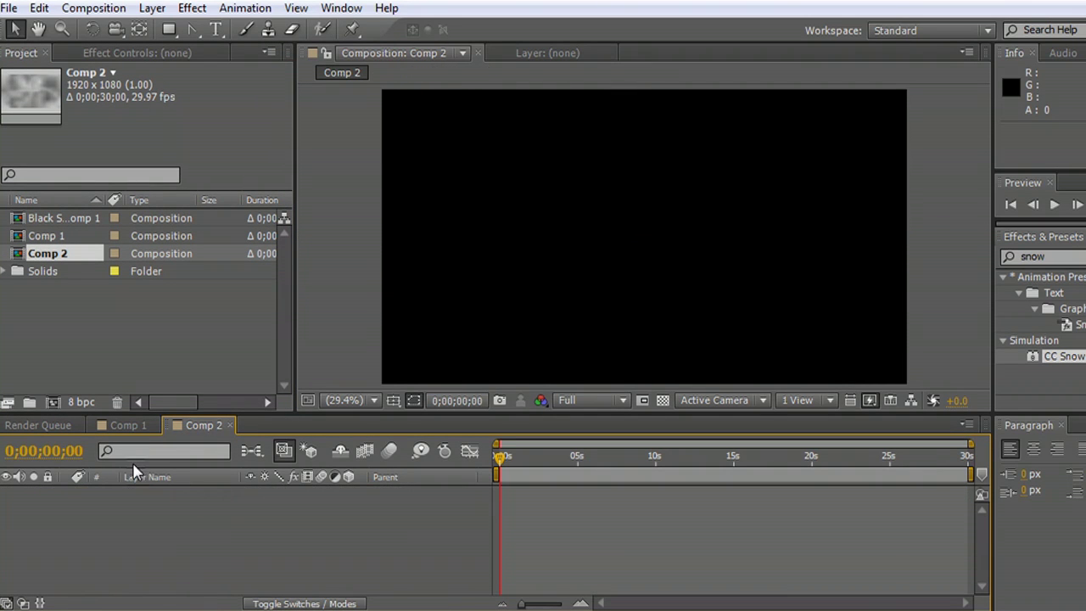
# Step: Add Comp 1 as a layer in Comp 2 with Position X set to 0
pyautogui.click(45, 240)
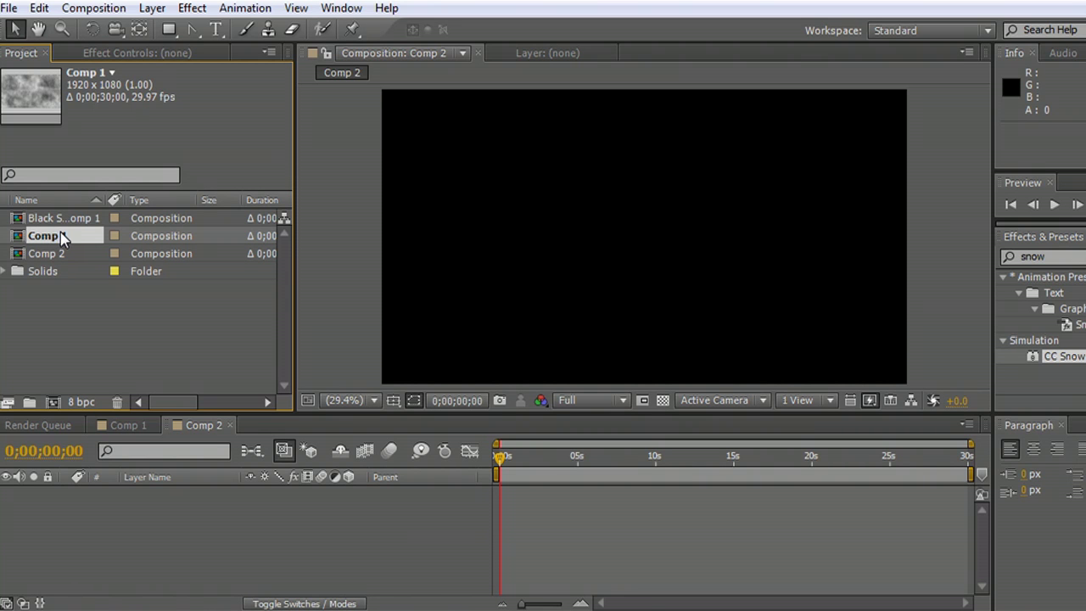
pyautogui.moveTo(53, 236); pyautogui.dragTo(124, 509)
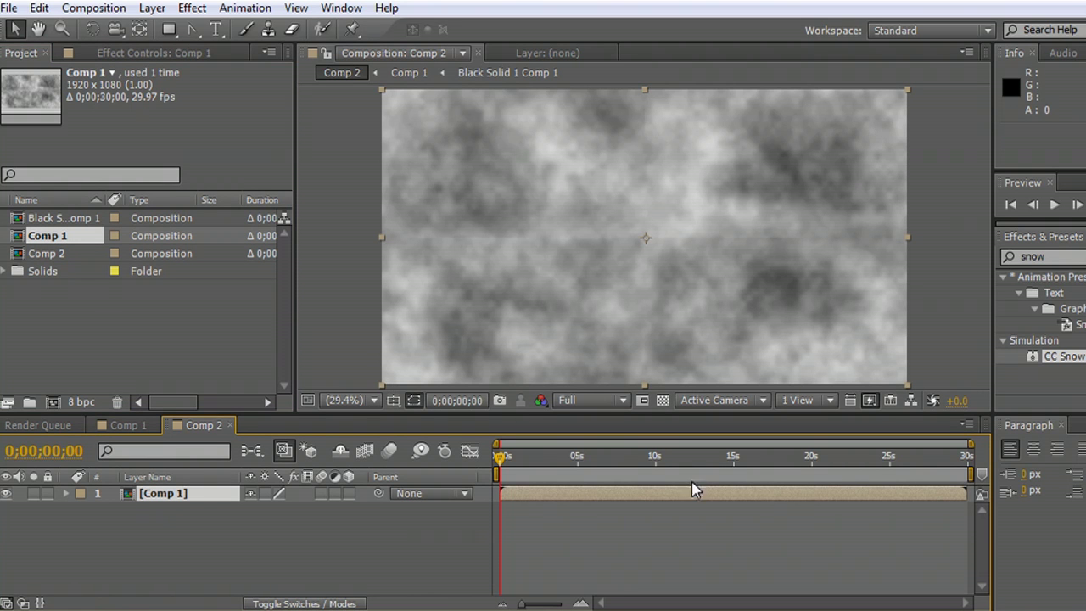
pyautogui.moveTo(735, 283); pyautogui.dragTo(472, 284)
pyautogui.hotkey('alt', 'shift', 'p')
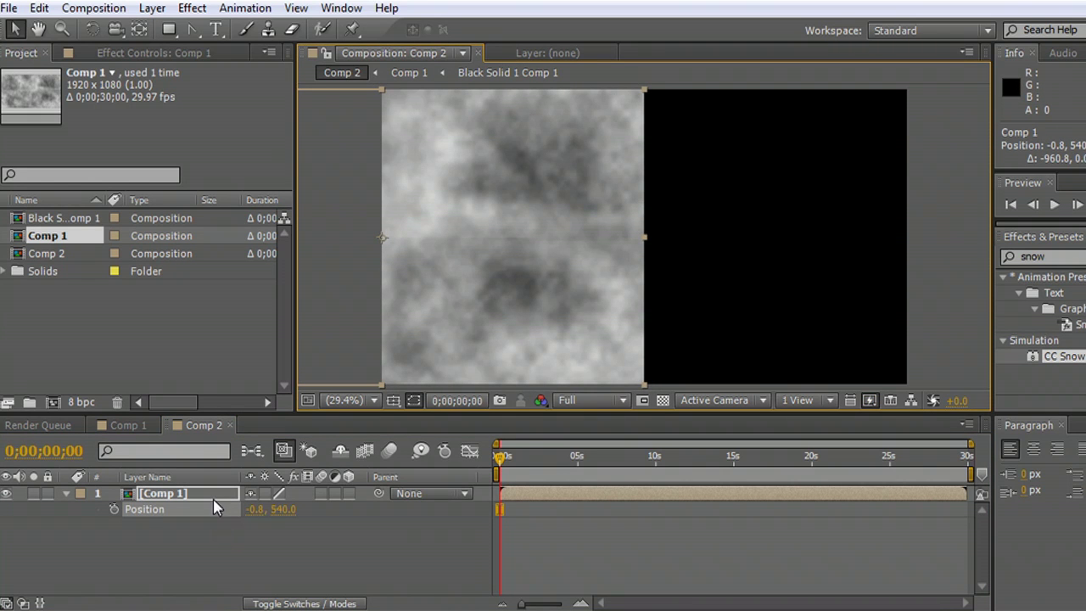
pyautogui.click(263, 509)
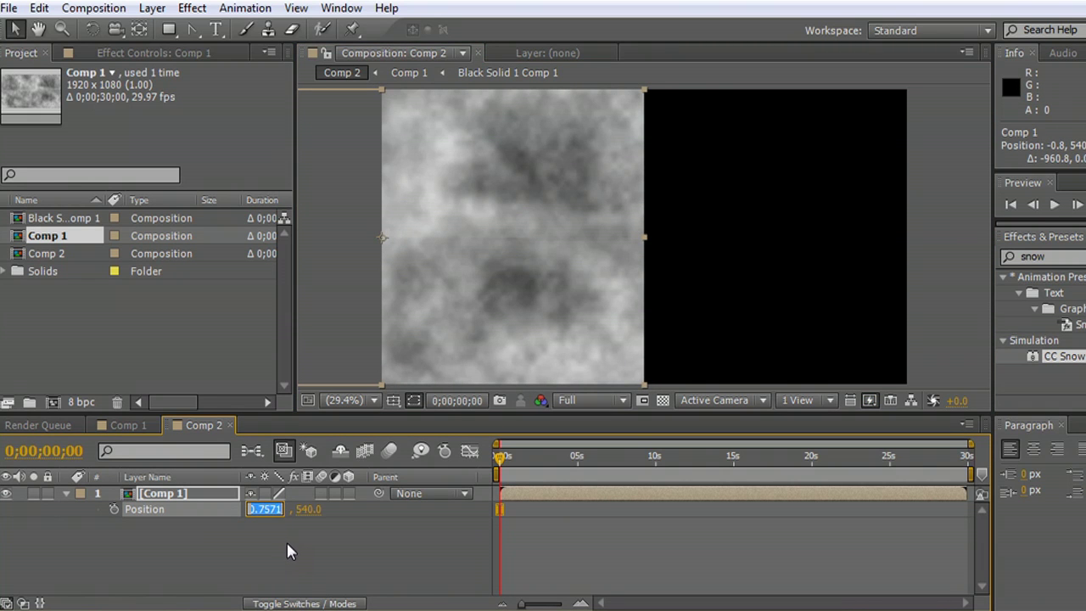
pyautogui.write('0')
pyautogui.press('Return')
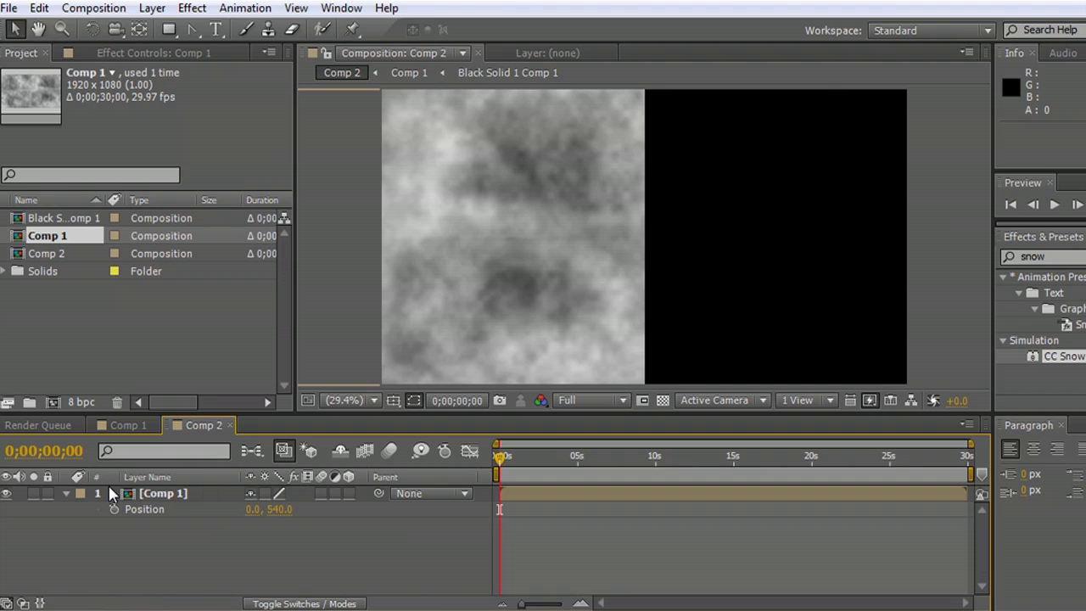
# Step: Duplicate the Comp 1 layer and set the copy's Position X to 1920
pyautogui.click(163, 493)
pyautogui.hotkey('ctrl', 'd')
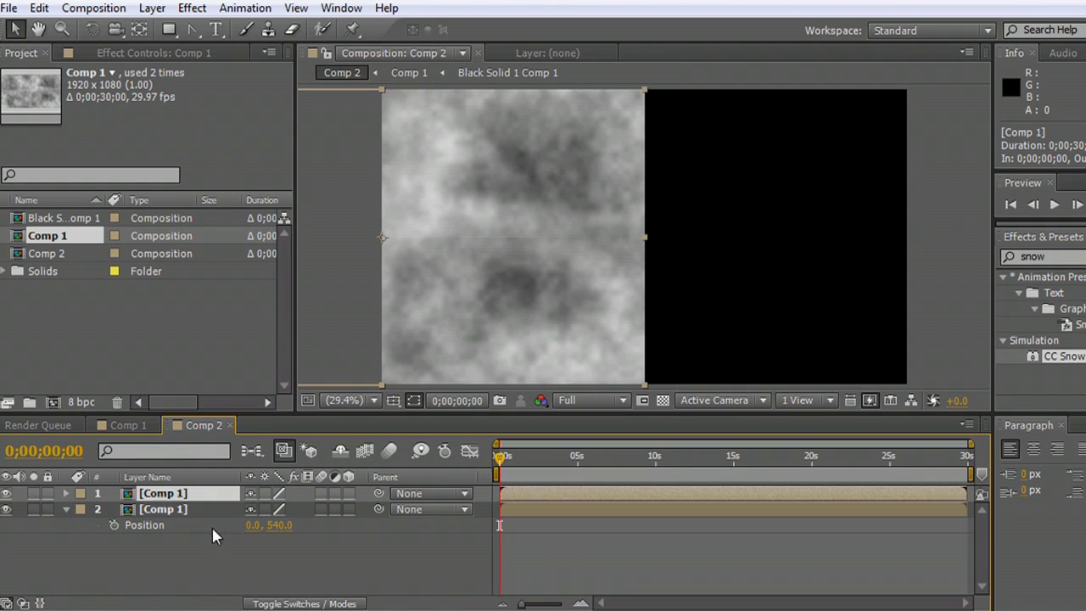
pyautogui.click(254, 525)
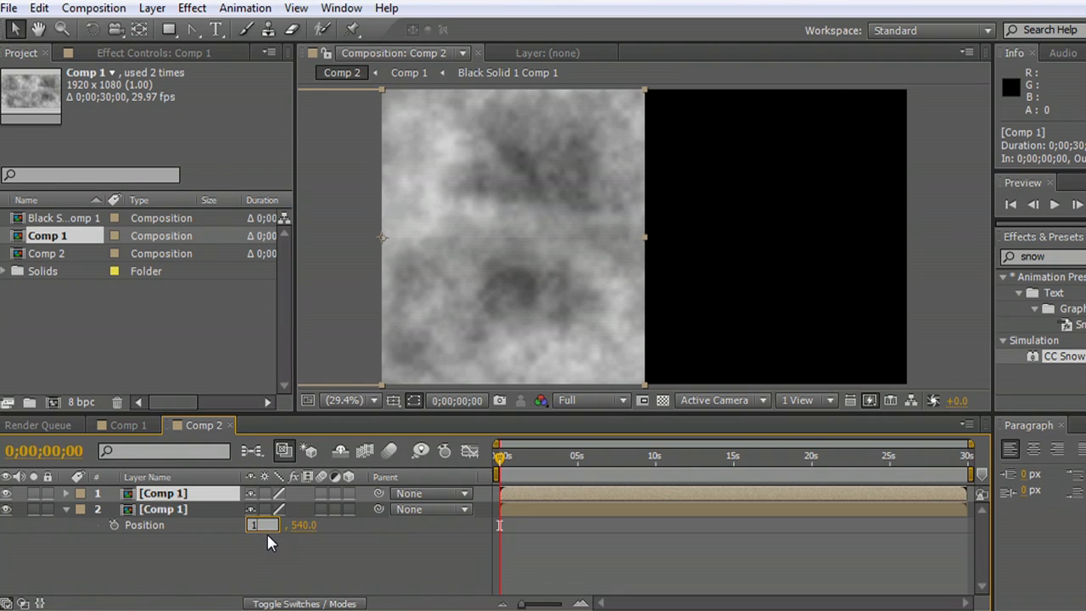
pyautogui.write('1920')
pyautogui.press('Return')
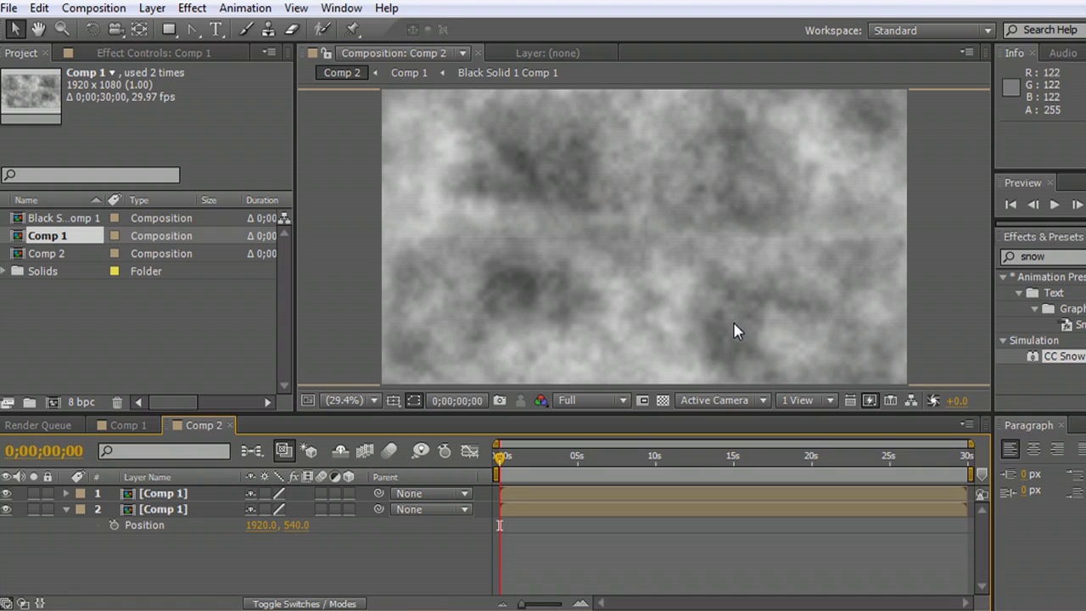